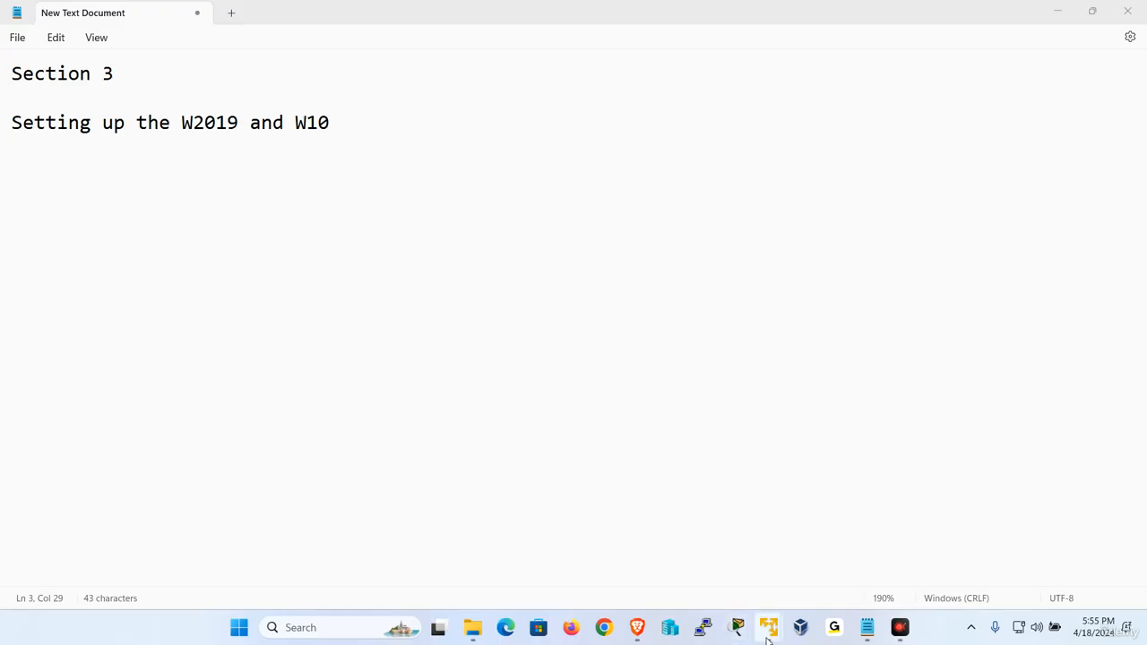
# Arrange the W2019-1 and W2019-2 windows so both are visible, with W2019-1 in front.
pyautogui.moveTo(767, 629)
pyautogui.click(714, 535)
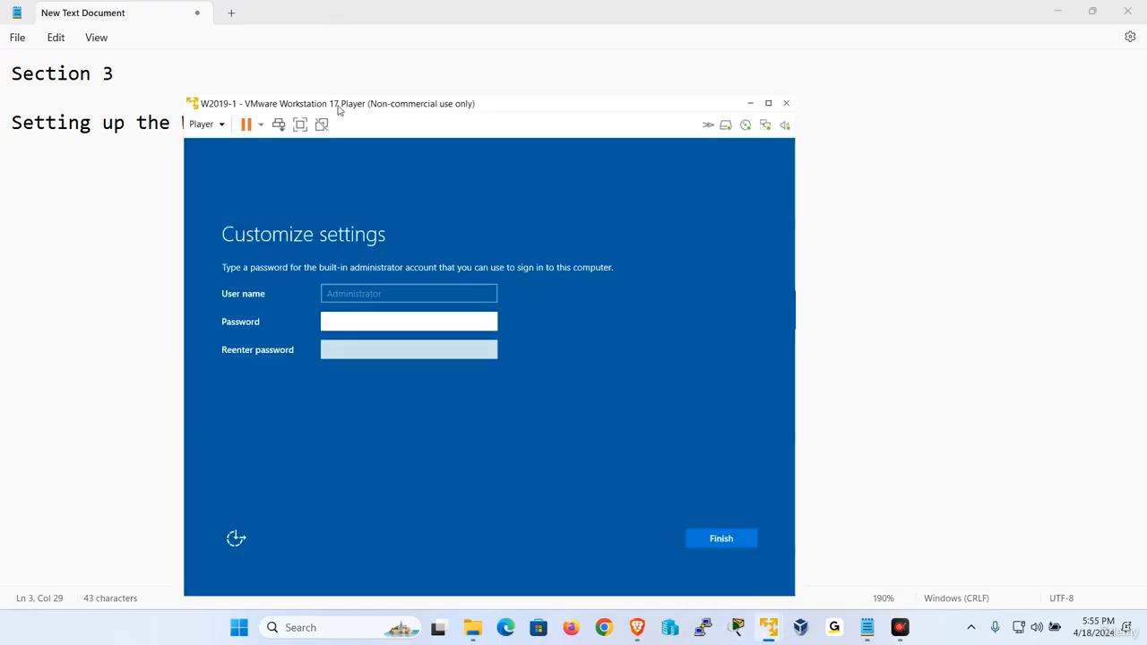
pyautogui.moveTo(338, 110); pyautogui.dragTo(258, 85)
pyautogui.click(795, 574)
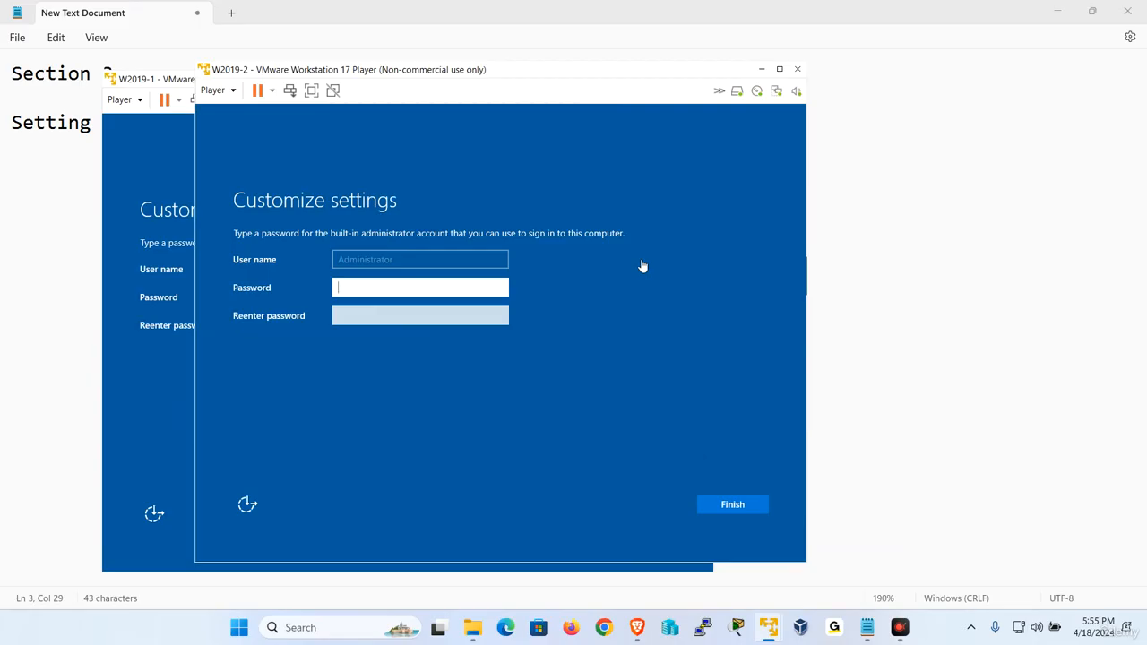
pyautogui.moveTo(595, 76); pyautogui.dragTo(822, 116)
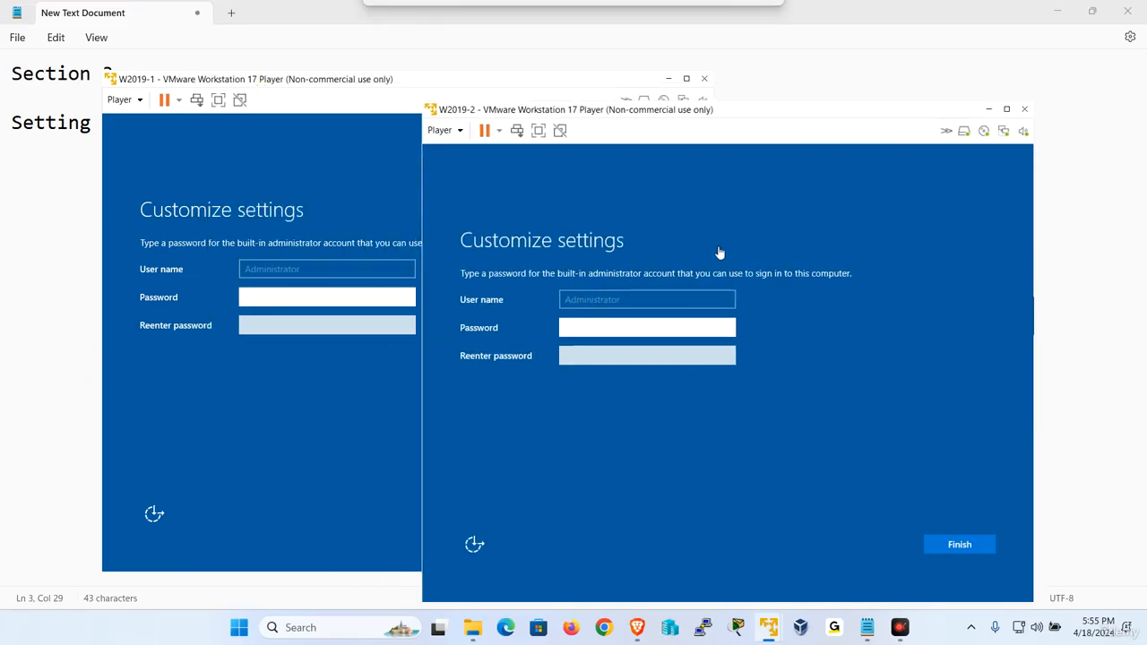
pyautogui.click(295, 174)
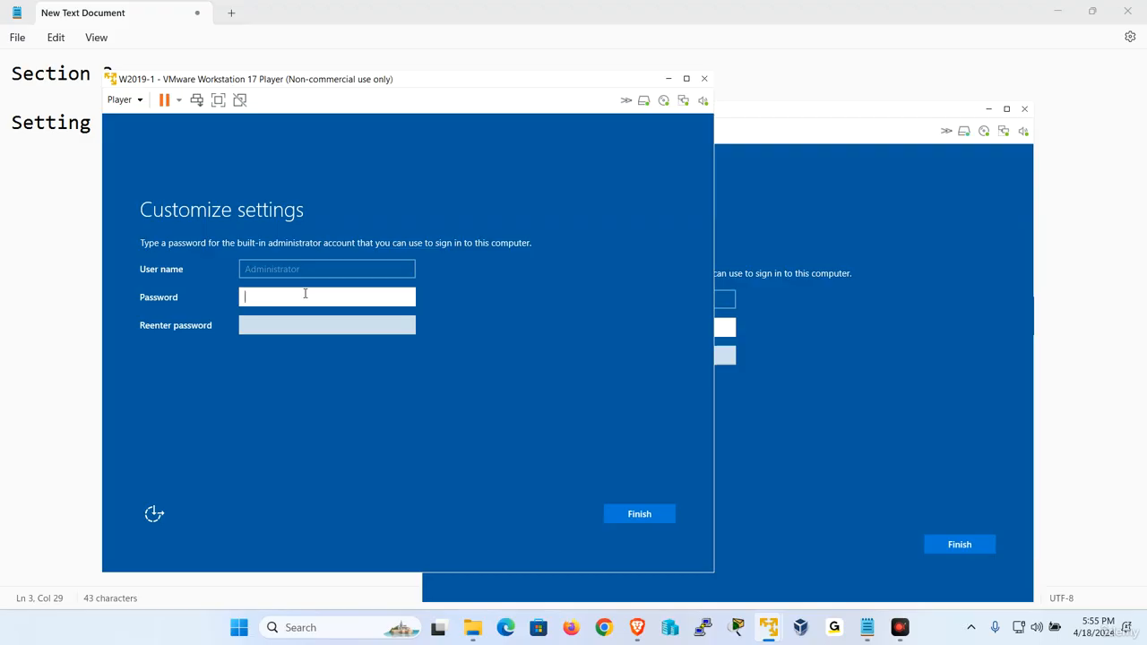
# Enter and confirm the Administrator password on W2019-1 and finish its setup.
pyautogui.write('Pa')
pyautogui.press('Tab')
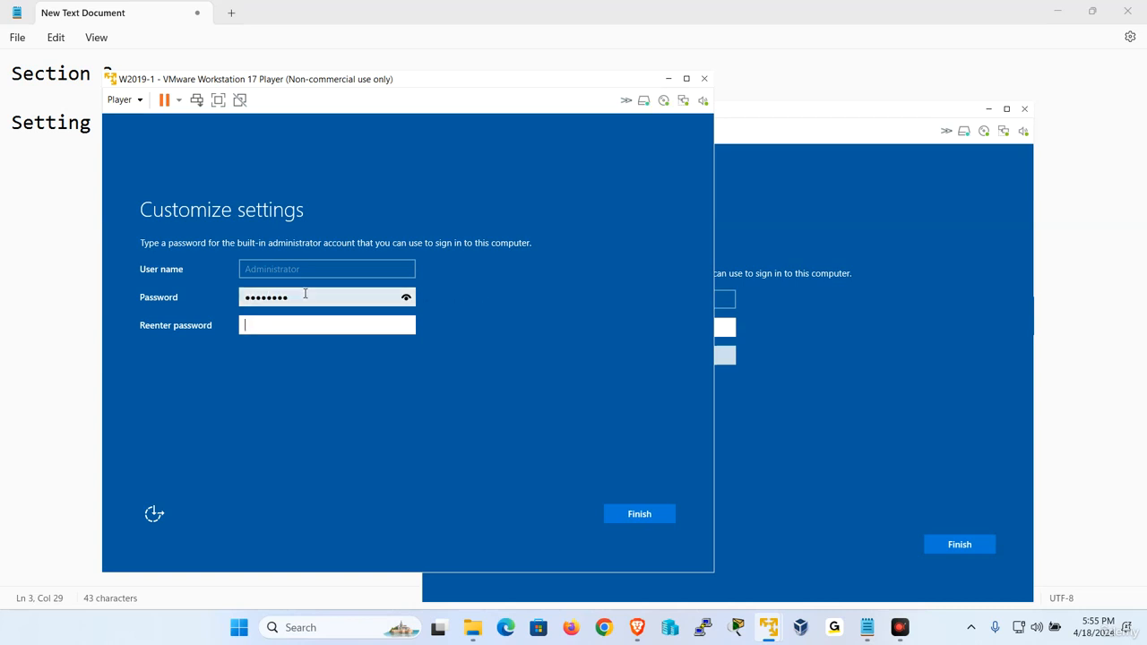
pyautogui.write('P')
pyautogui.press('Return')
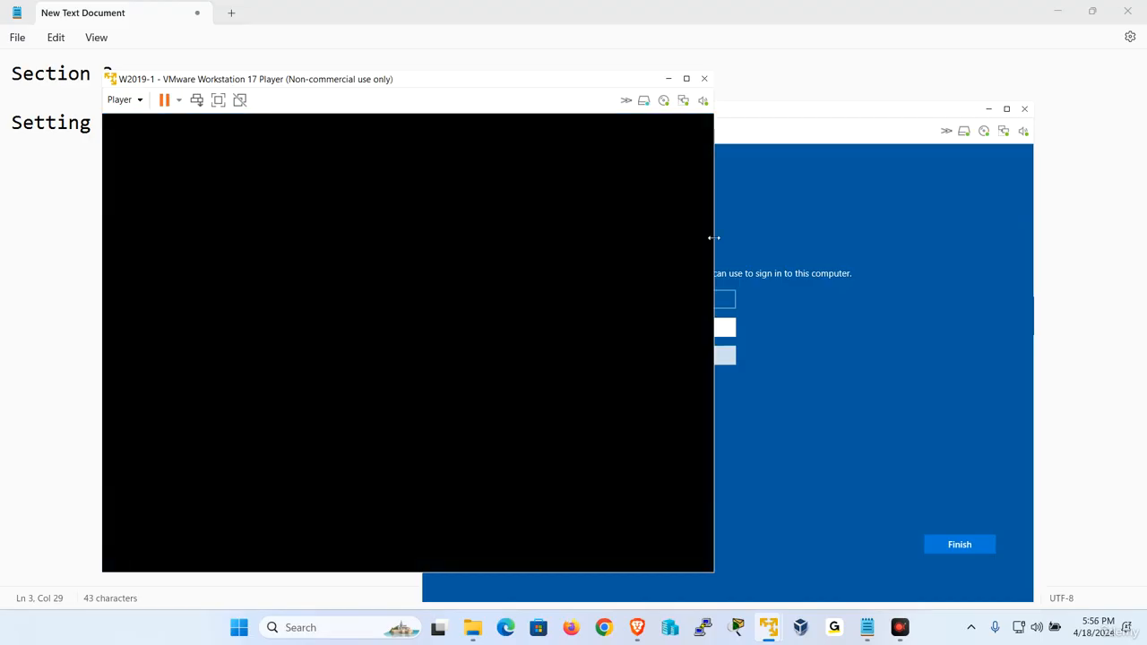
# Set and confirm the Administrator password on W2019-2 and finish its setup.
pyautogui.click(914, 387)
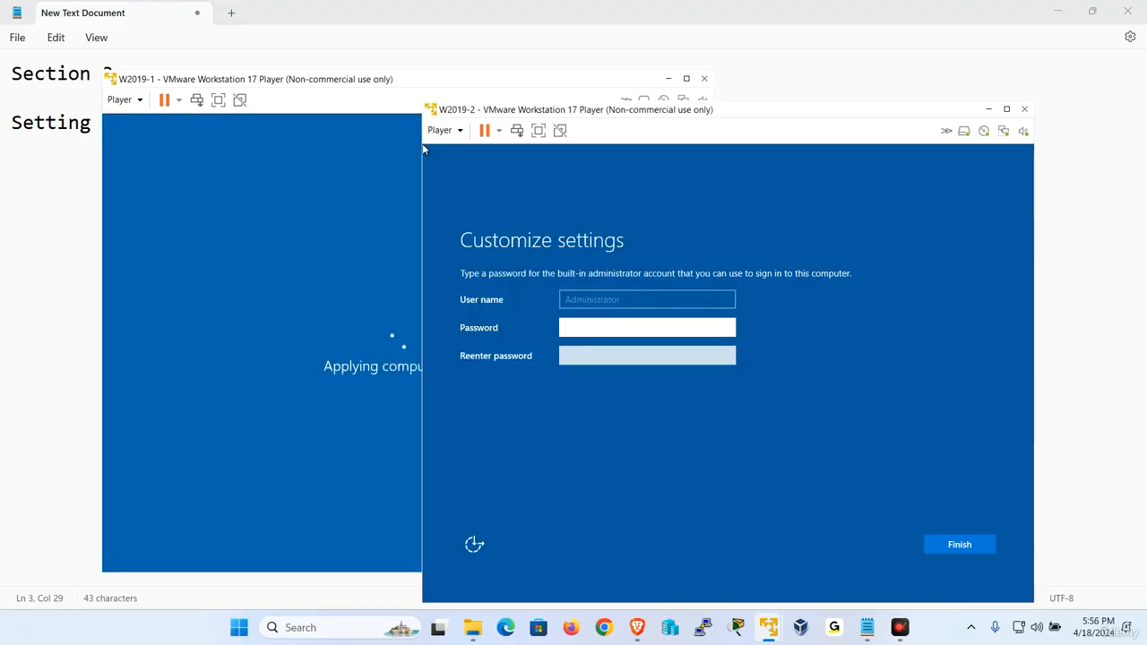
pyautogui.write('P')
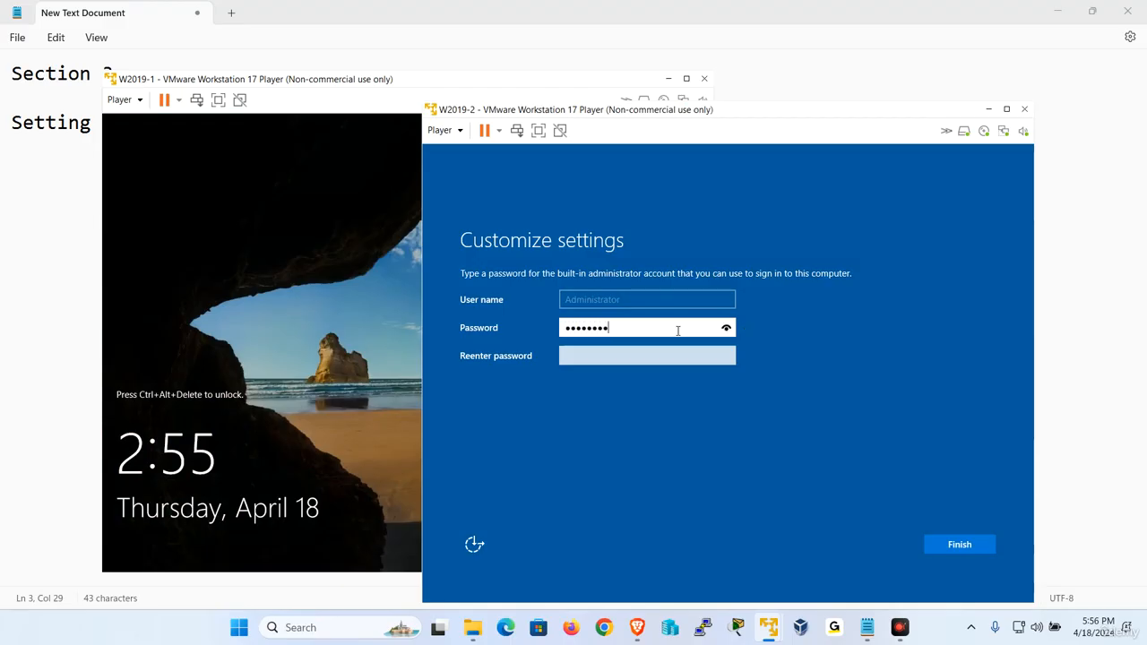
pyautogui.press('Tab')
pyautogui.write('P@')
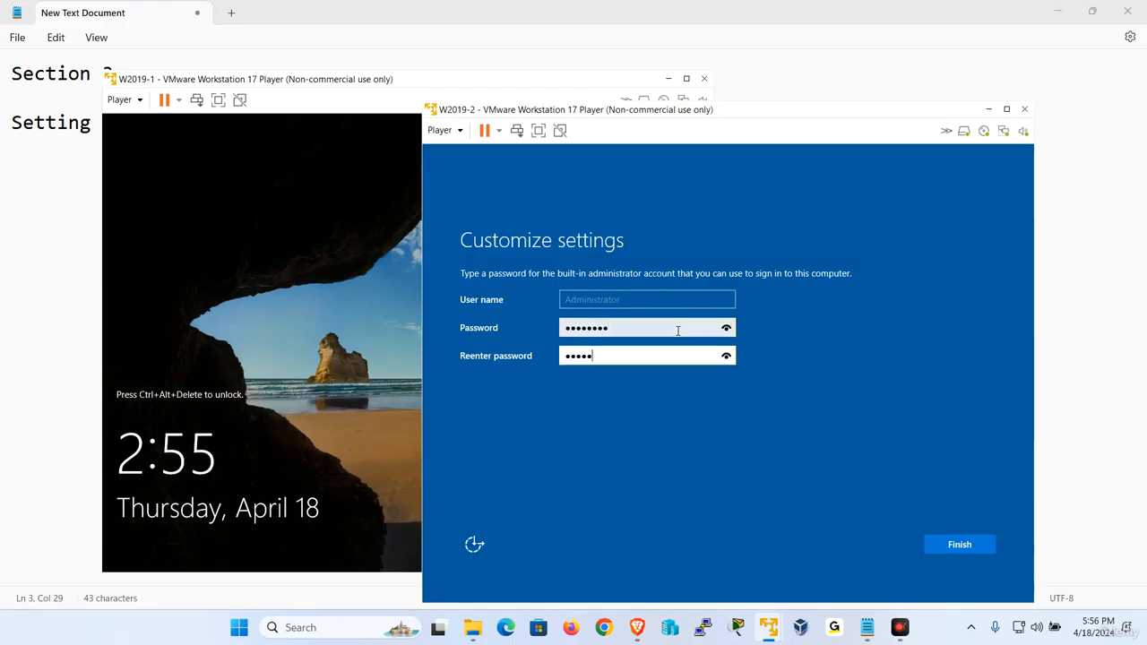
pyautogui.press('Return')
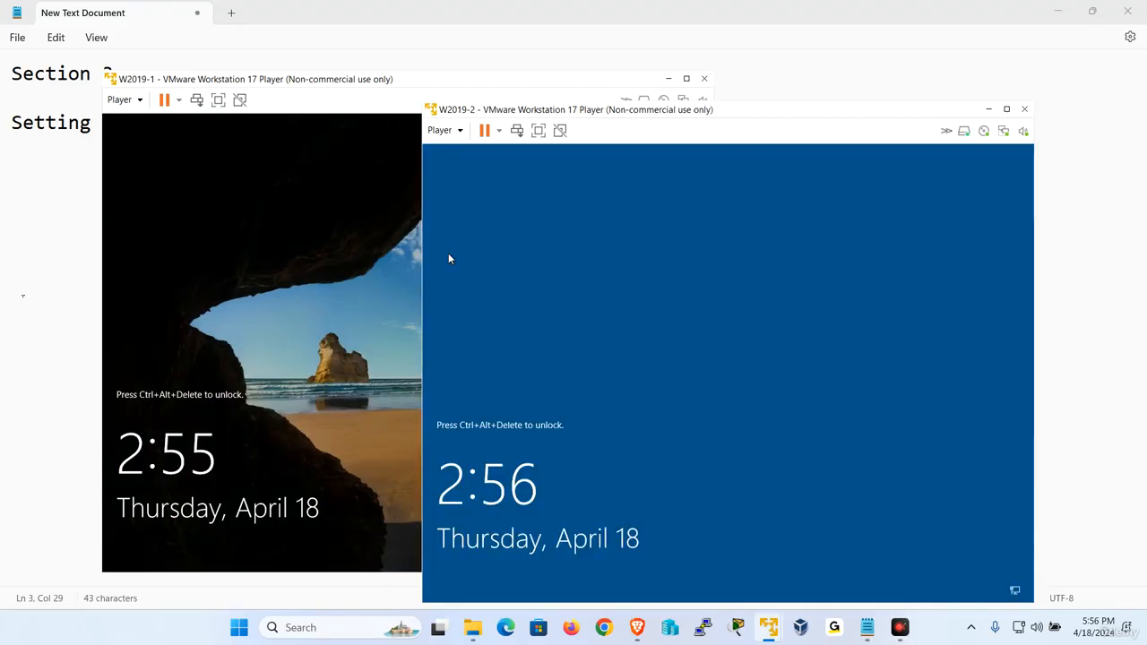
pyautogui.click(94, 225)
# Record the Administrator password on a new line in the Notepad notes and check its characters.
pyautogui.write('P')
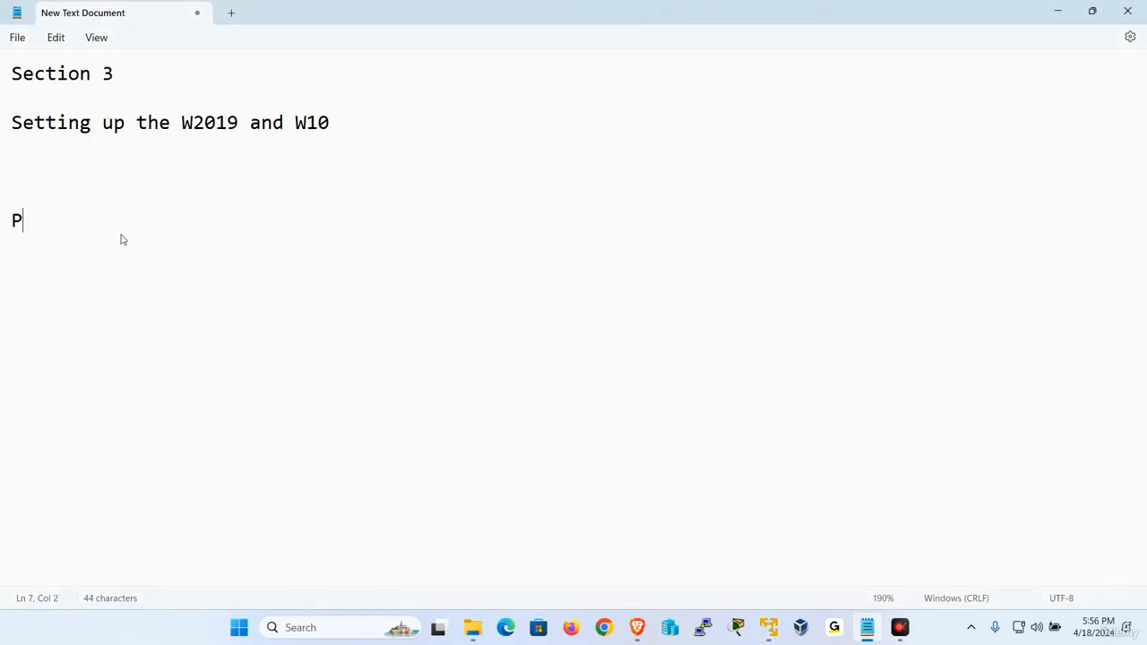
pyautogui.write('@ssw0rd')
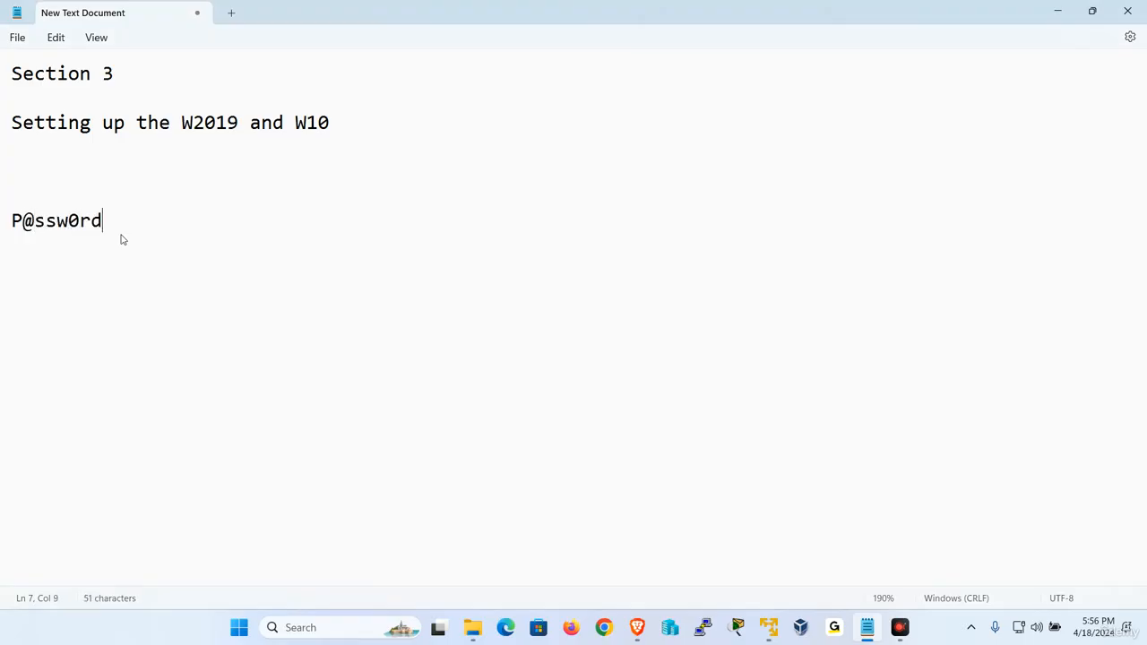
pyautogui.moveTo(10, 220); pyautogui.dragTo(80, 220)
pyautogui.moveTo(23, 220); pyautogui.dragTo(34, 220)
# Sign in to W2019-1 as Administrator using Send Ctrl+Alt+Del and the password.
pyautogui.click(145, 271)
pyautogui.moveTo(769, 627)
pyautogui.click(708, 529)
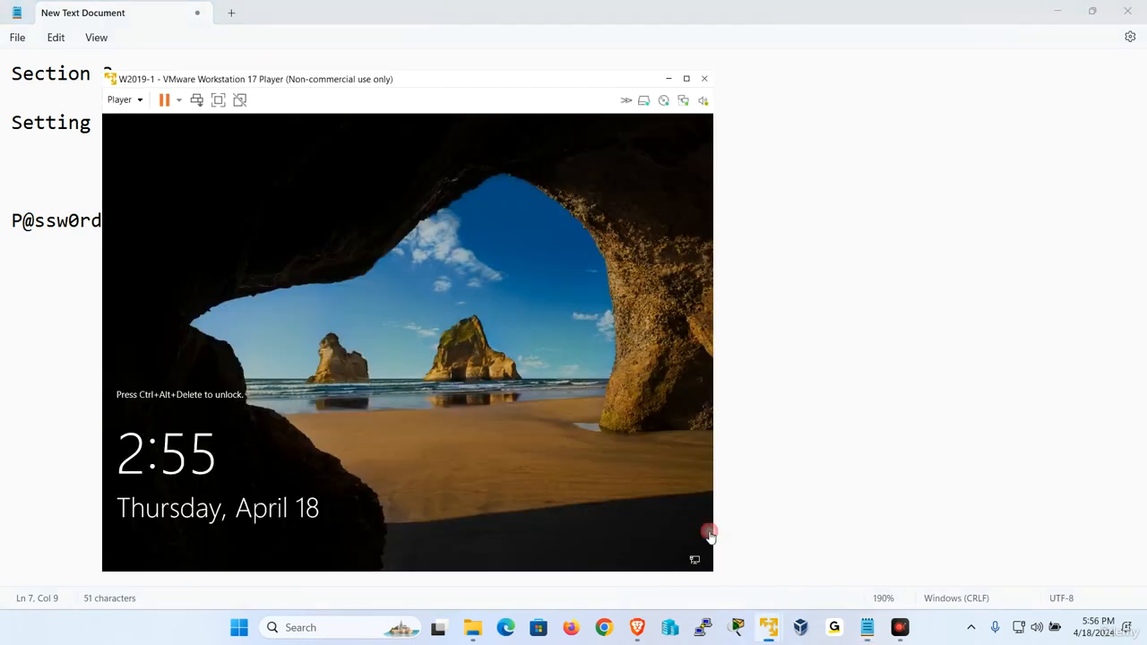
pyautogui.click(125, 99)
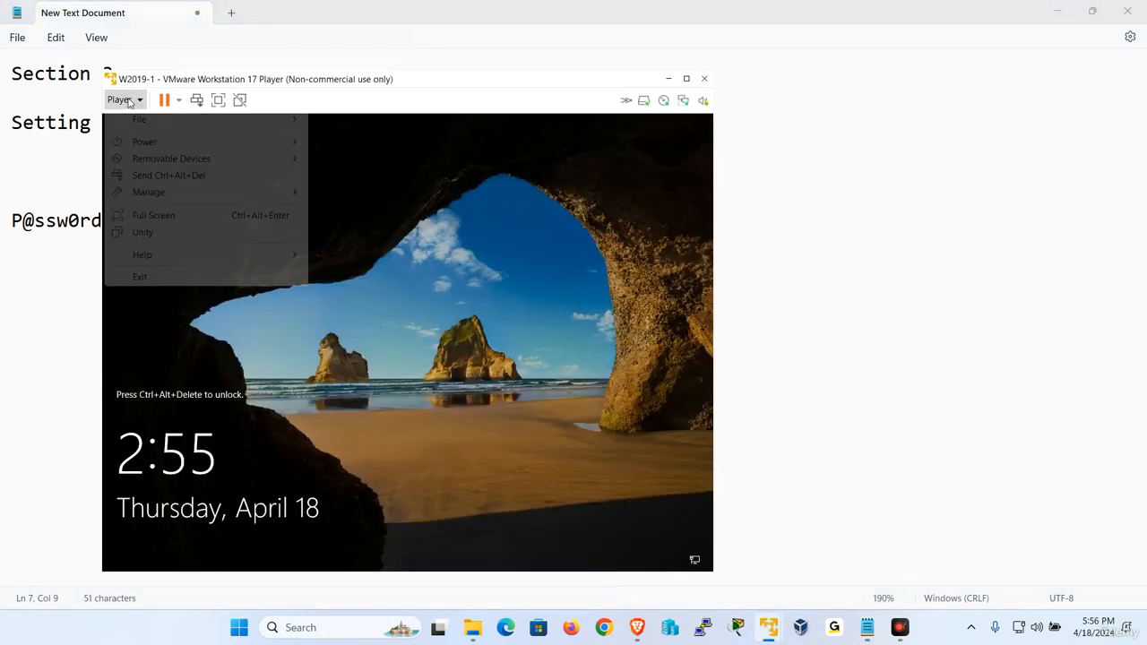
pyautogui.click(219, 179)
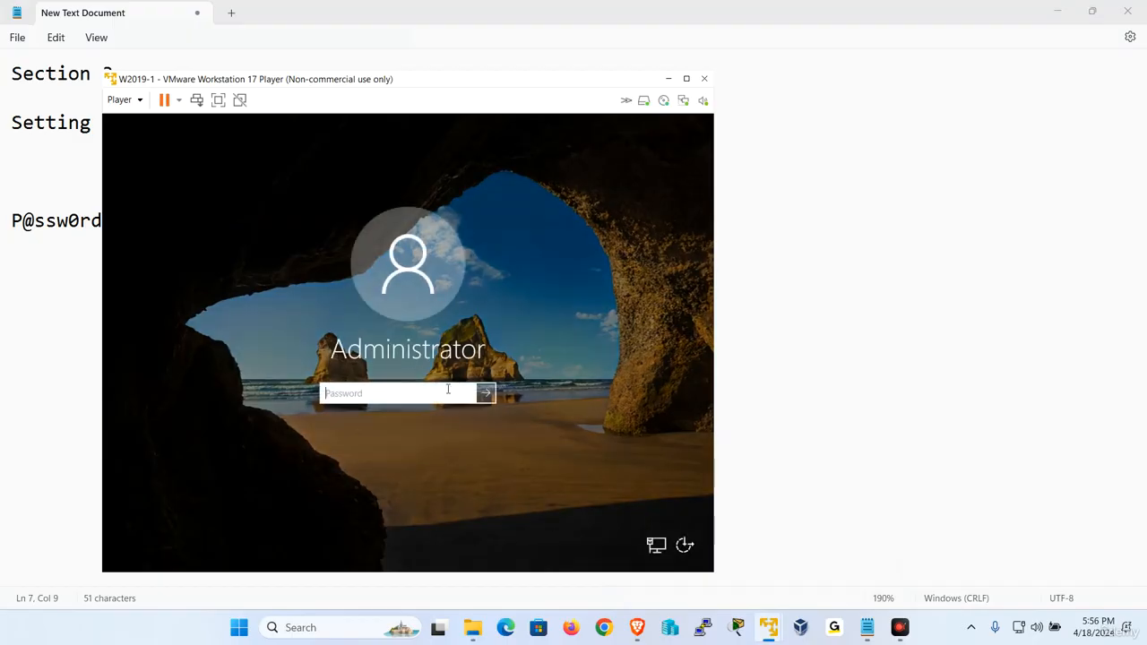
pyautogui.press('capslock')
pyautogui.write('P')
pyautogui.press('capslock')
pyautogui.write('@ssw0rd')
pyautogui.press('Return')
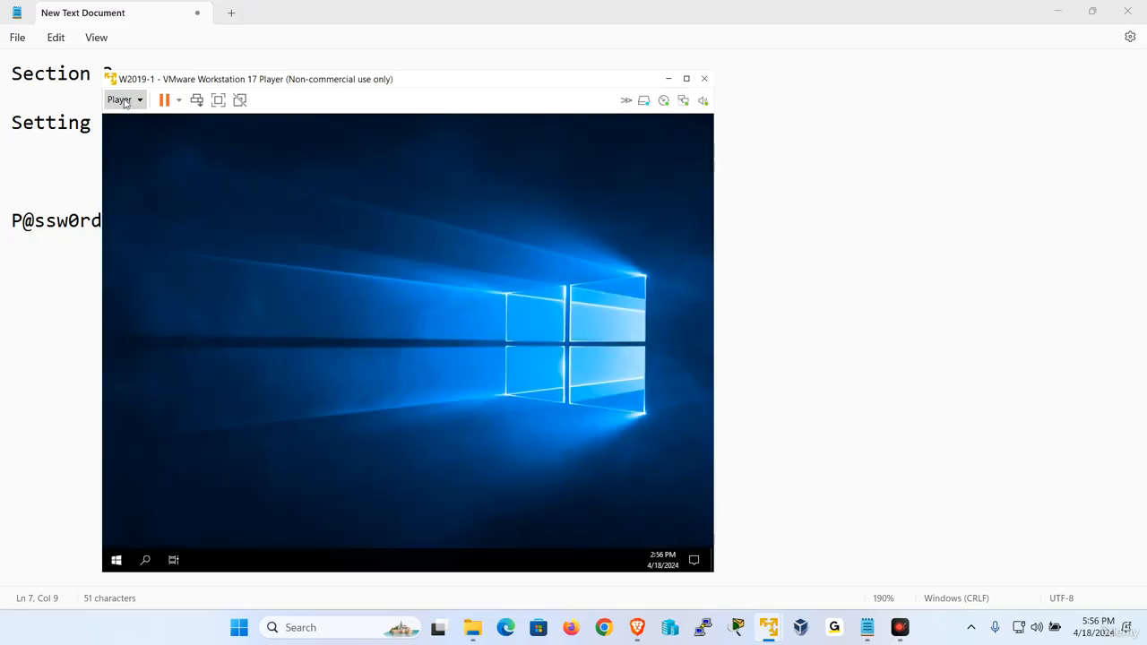
# Start the VMware Tools installation on W2019-1 from the Manage menu.
pyautogui.click(125, 101)
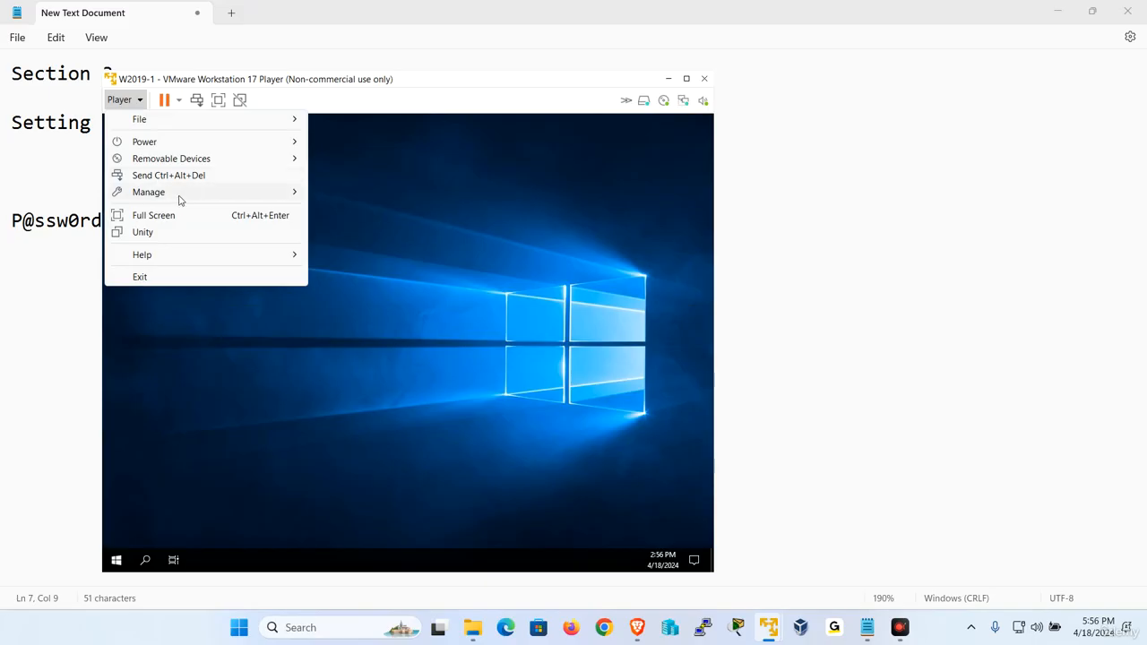
pyautogui.moveTo(179, 201)
pyautogui.click(436, 191)
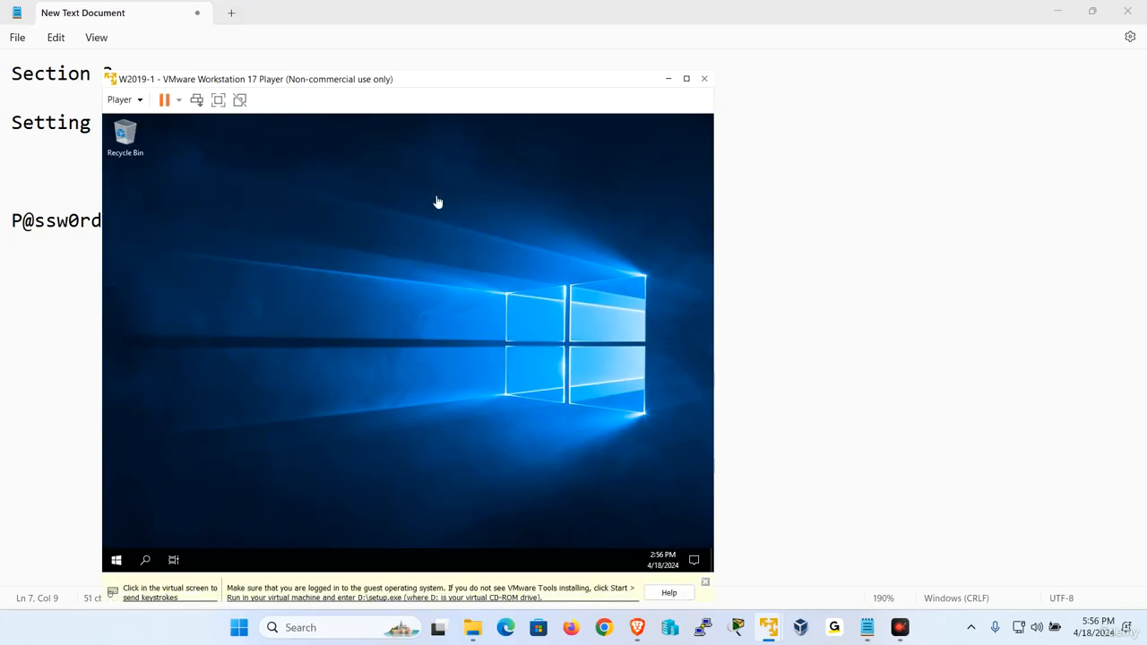
# Sign in to W2019-2 as Administrator using Send Ctrl+Alt+Del and the password.
pyautogui.click(924, 425)
pyautogui.moveTo(776, 634)
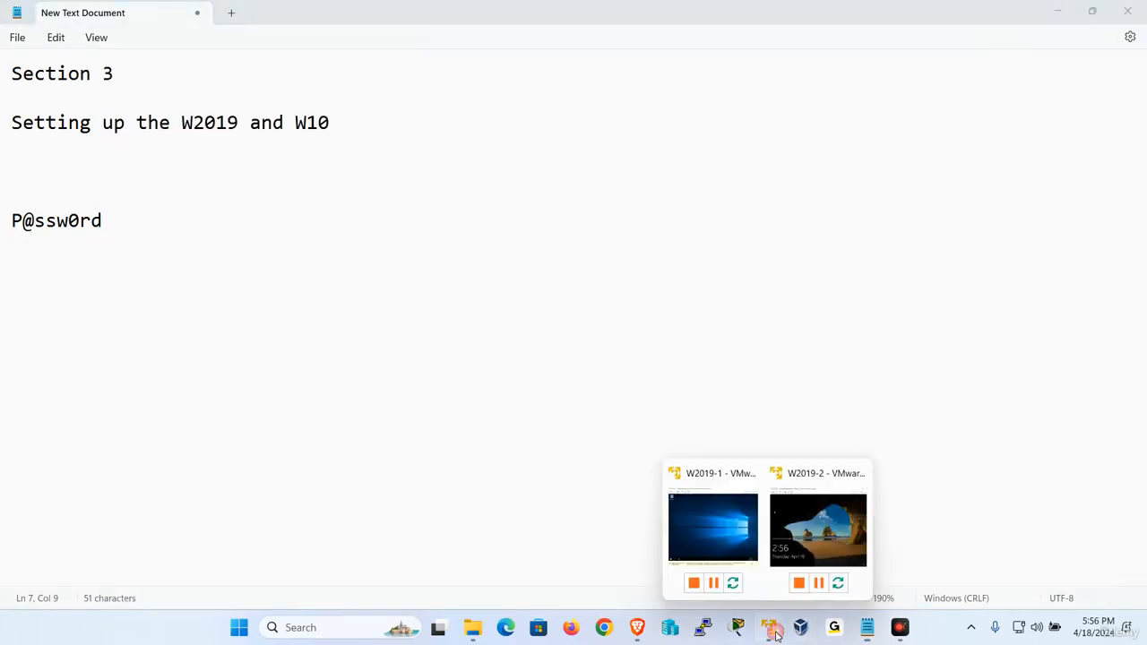
pyautogui.click(818, 528)
pyautogui.click(442, 130)
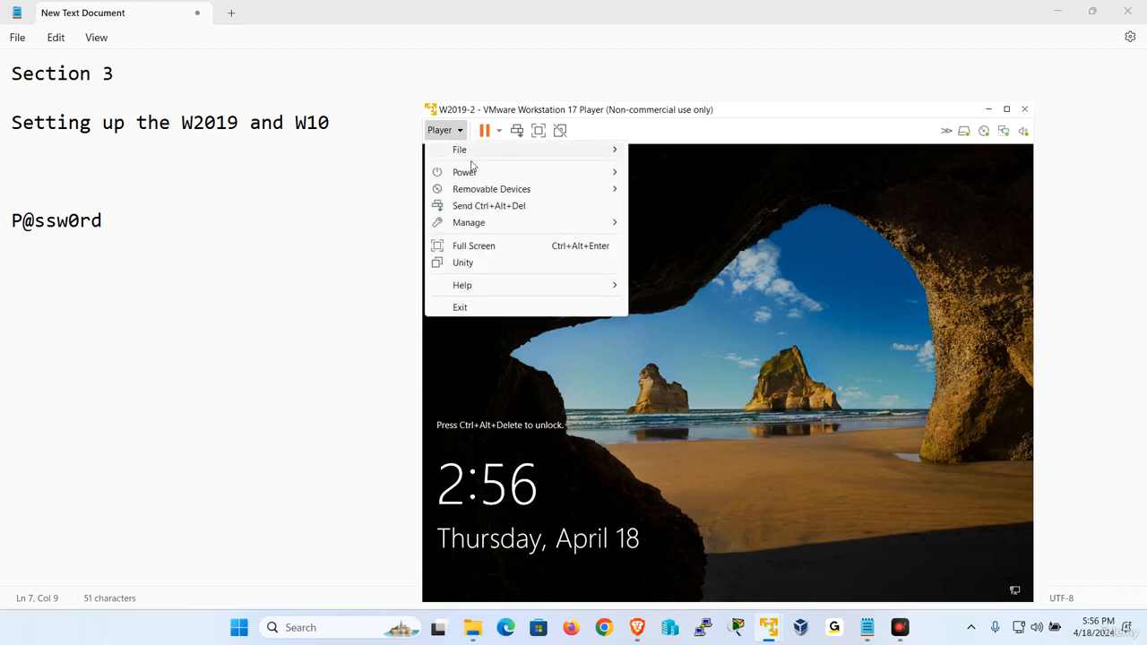
pyautogui.click(489, 206)
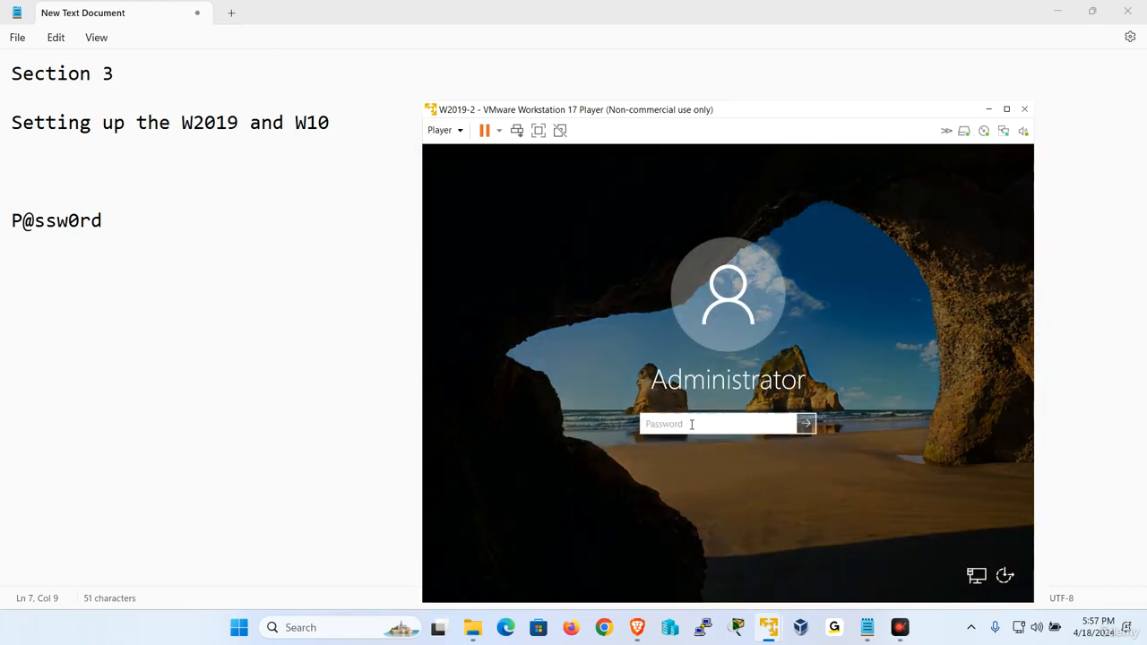
pyautogui.click(692, 423)
pyautogui.write('P@ssw0rd')
pyautogui.press('Return')
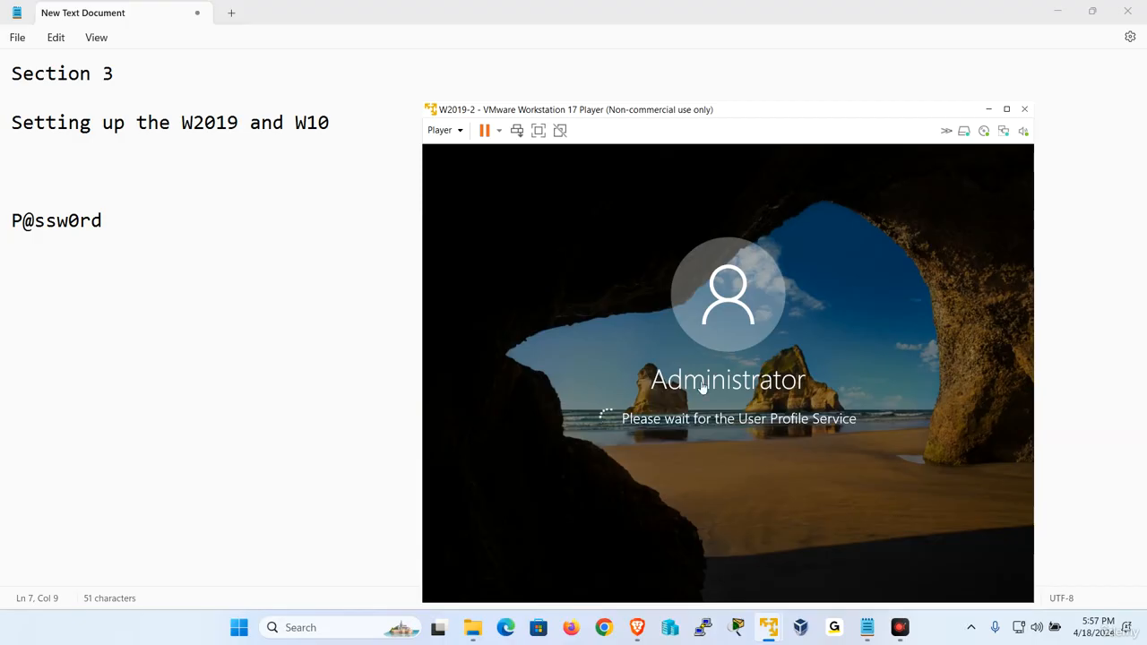
# Start the VMware Tools installation on W2019-2, then bring the Notepad notes back in front.
pyautogui.click(444, 130)
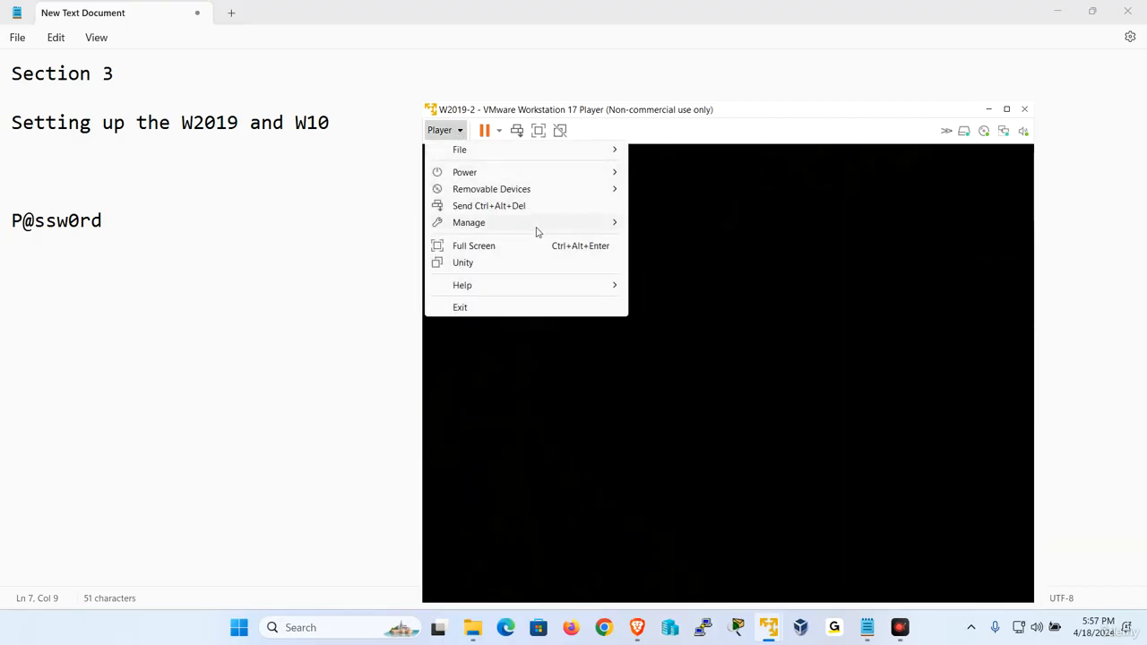
pyautogui.moveTo(538, 227)
pyautogui.click(668, 225)
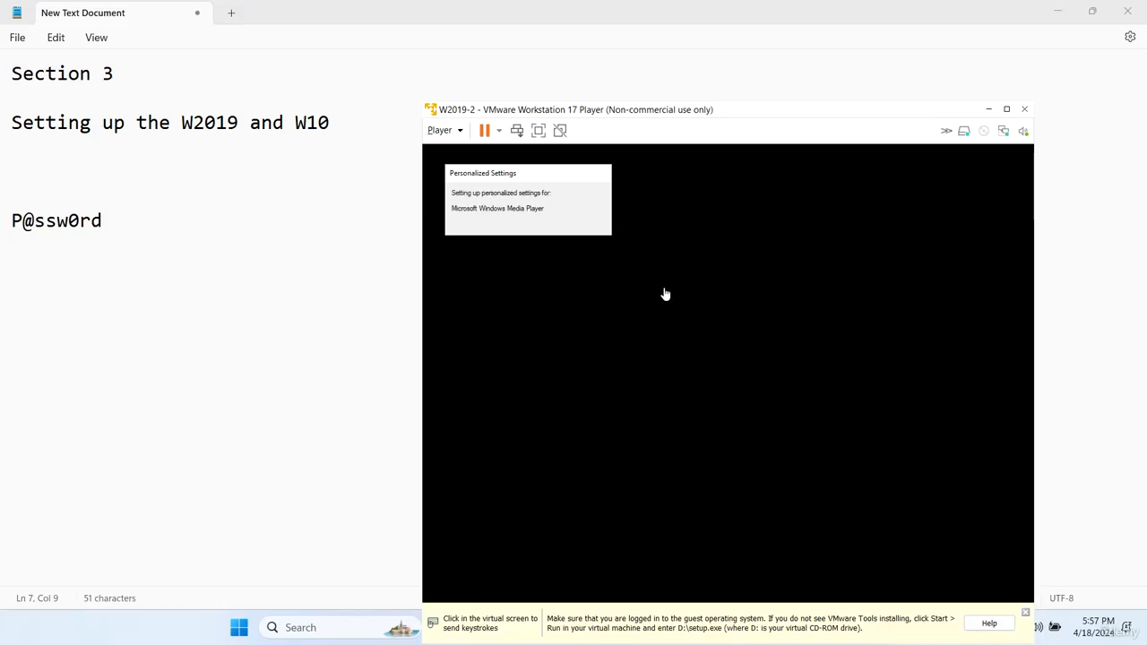
pyautogui.click(333, 410)
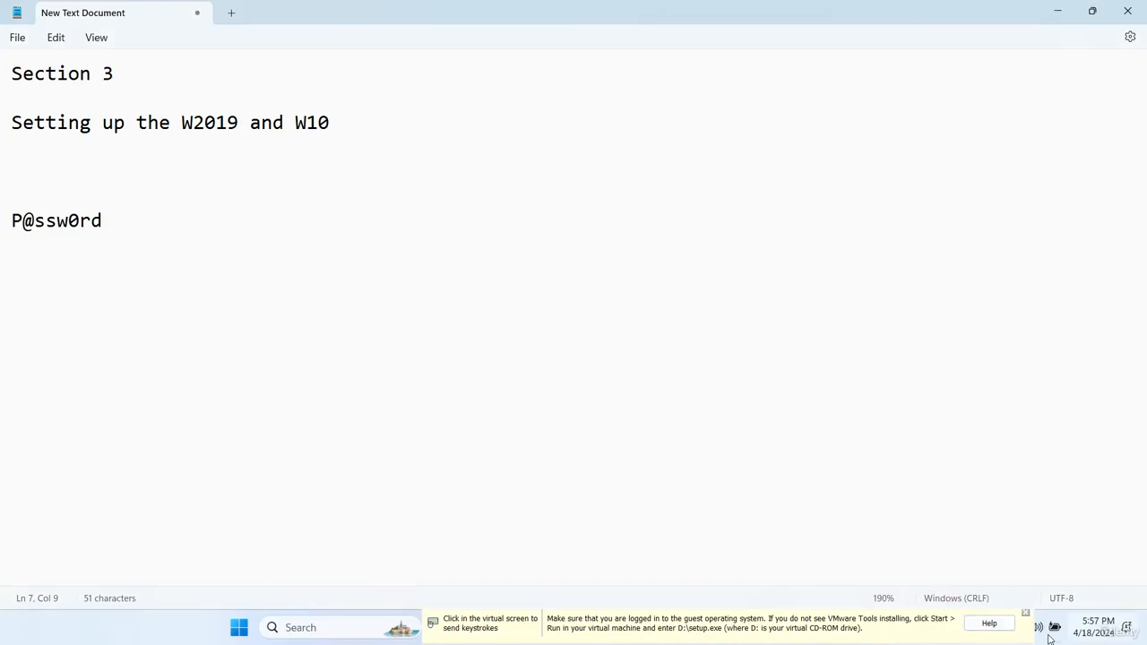
# In W2019-2's File Explorer, open the VMware Tools DVD Drive (D:) and run setup64.
pyautogui.click(1054, 13)
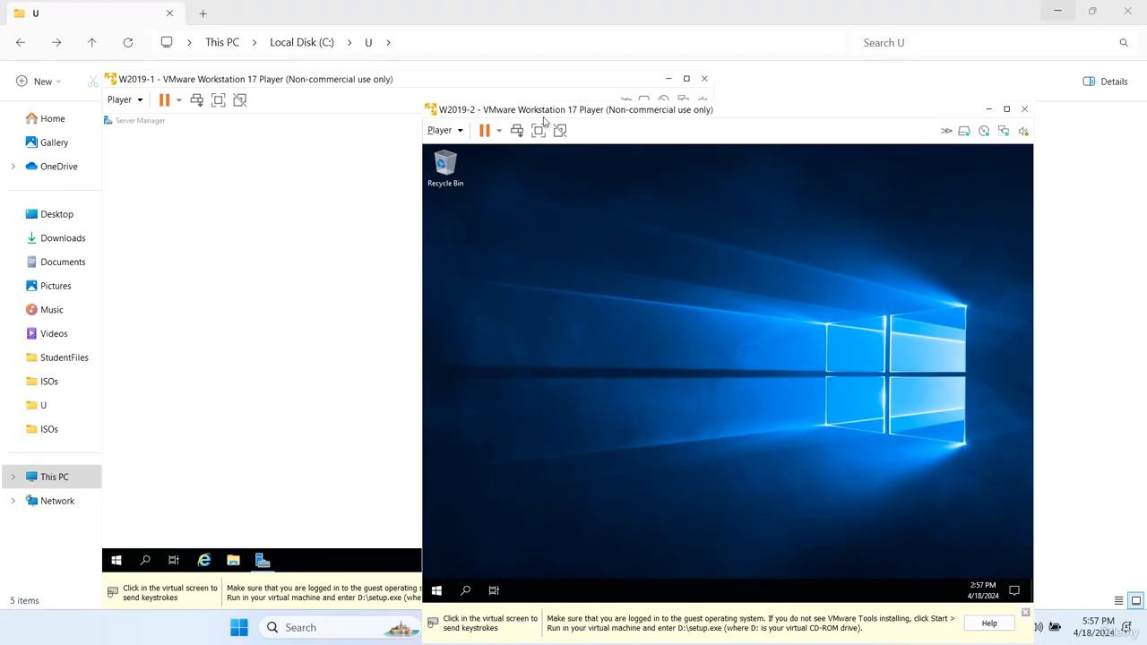
pyautogui.moveTo(549, 117); pyautogui.dragTo(520, 88)
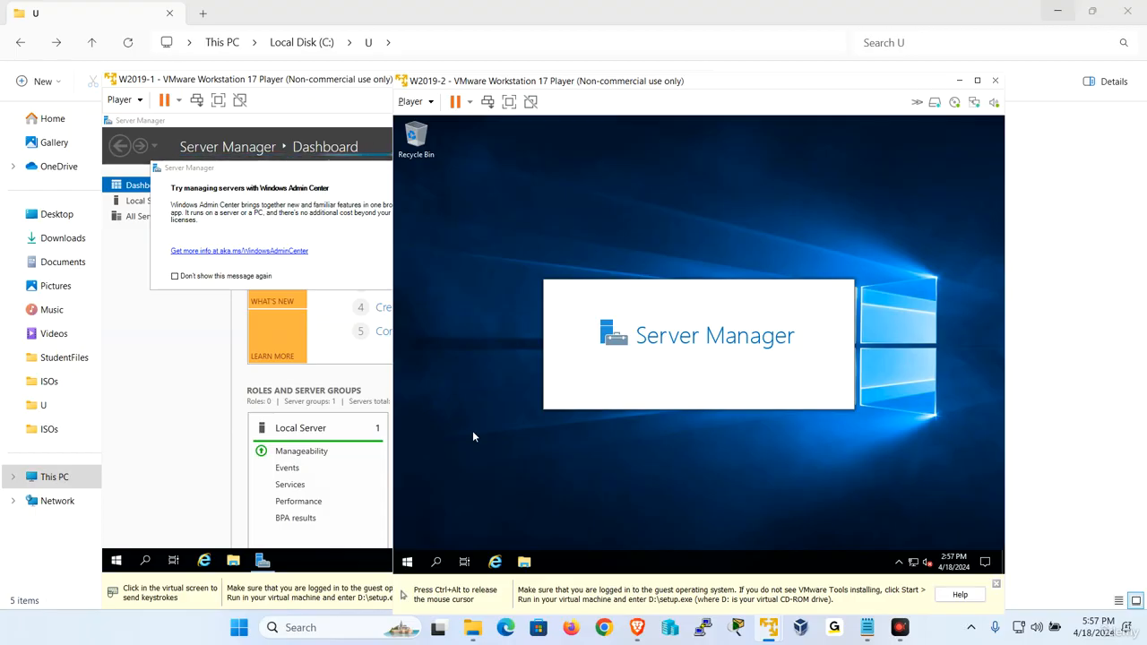
pyautogui.click(525, 562)
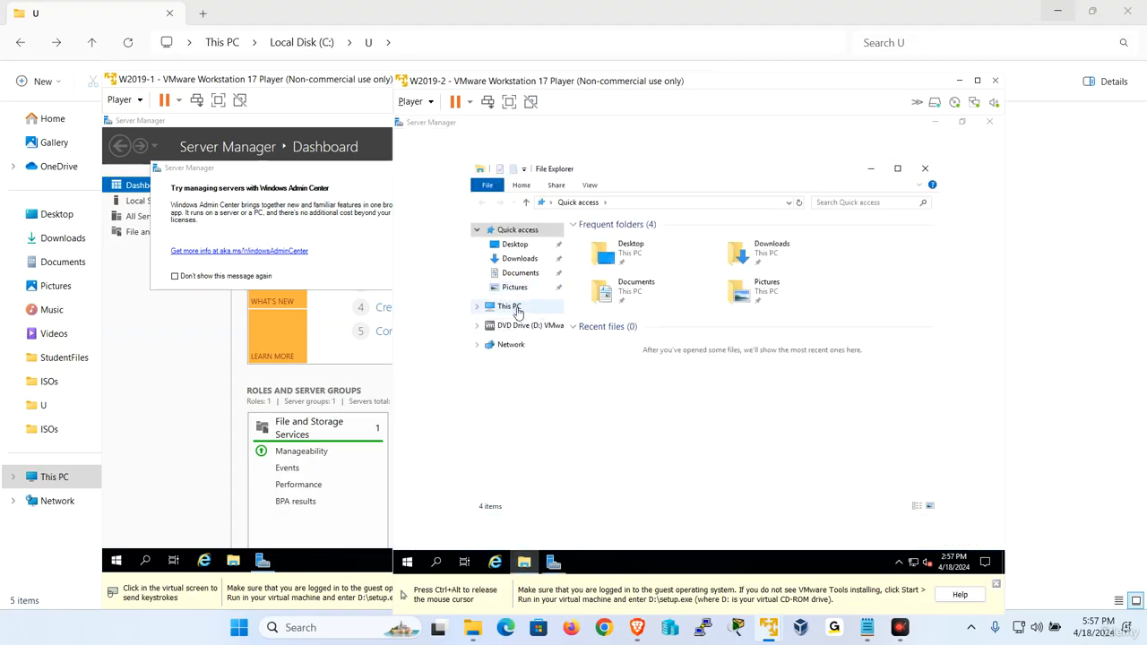
pyautogui.click(514, 307)
pyautogui.rightClick(800, 403)
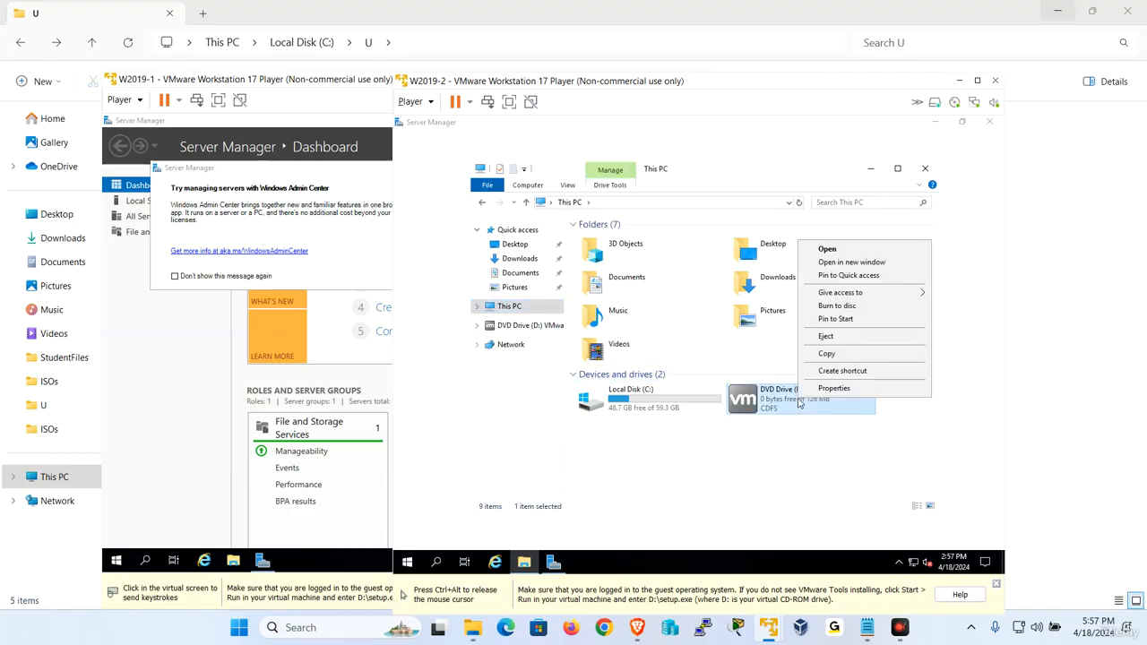
pyautogui.click(843, 253)
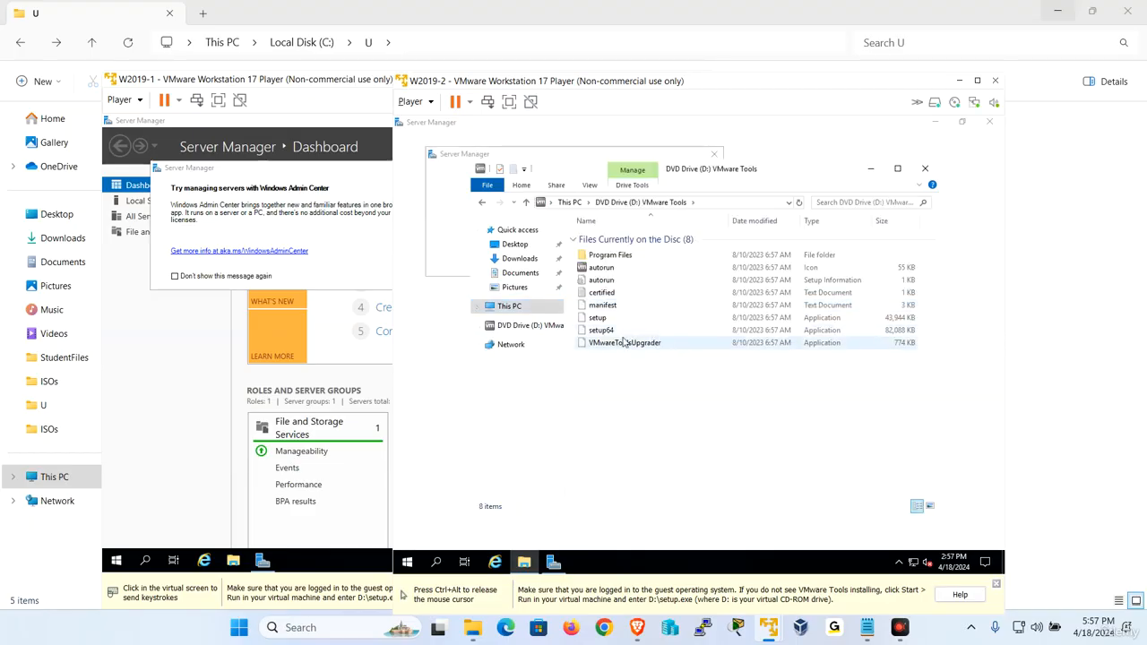
pyautogui.doubleClick(603, 331)
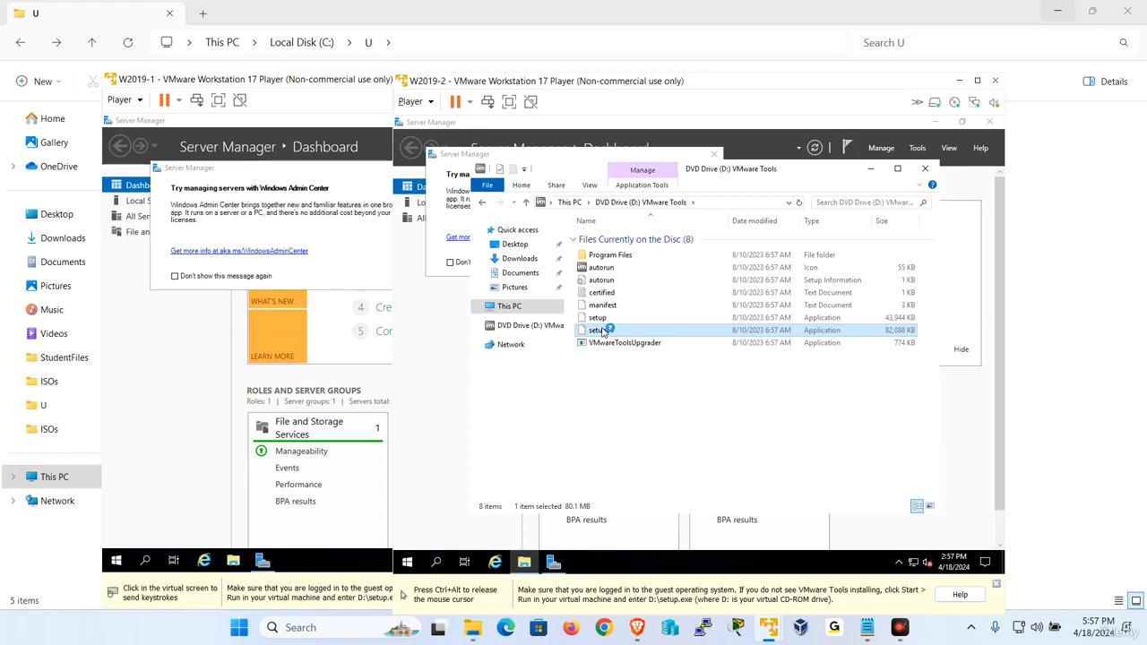
pyautogui.hotkey('ctrl', 'alt')
# In W2019-1, open the VMware Tools disc in File Explorer and launch setup64.
pyautogui.click(173, 393)
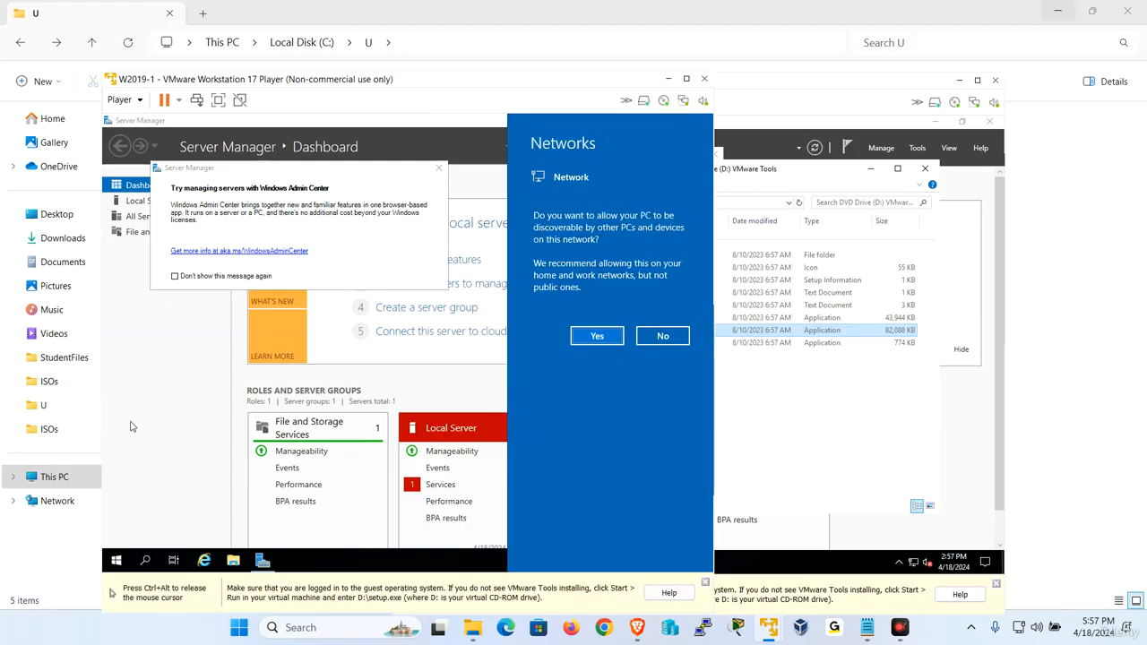
pyautogui.click(239, 566)
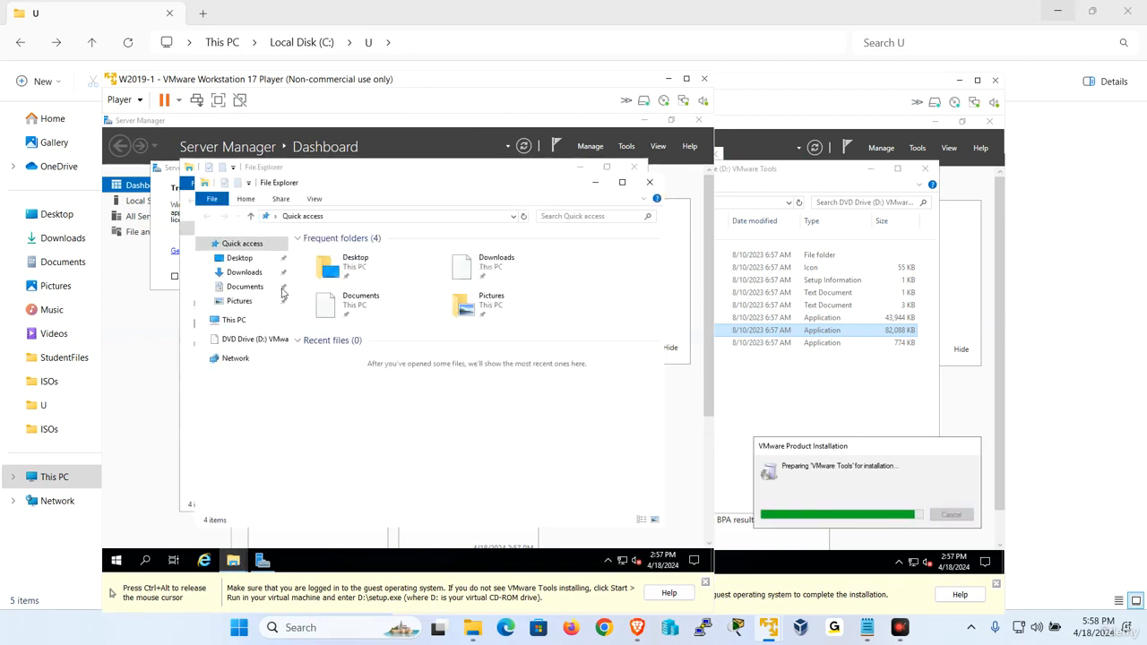
pyautogui.click(256, 340)
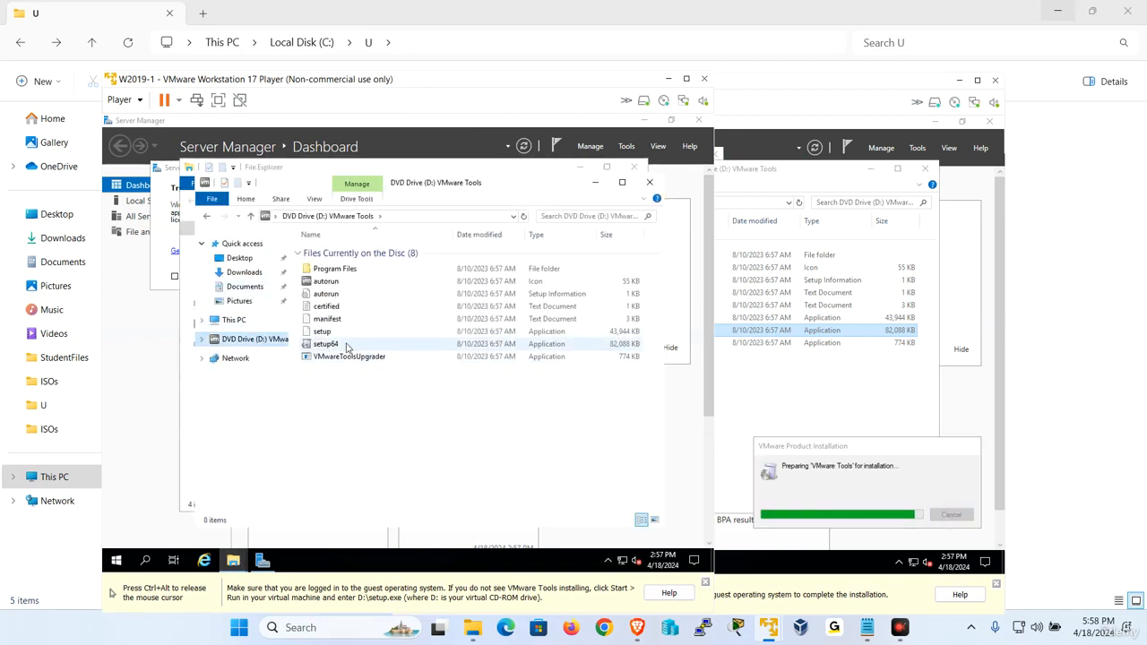
pyautogui.click(331, 348)
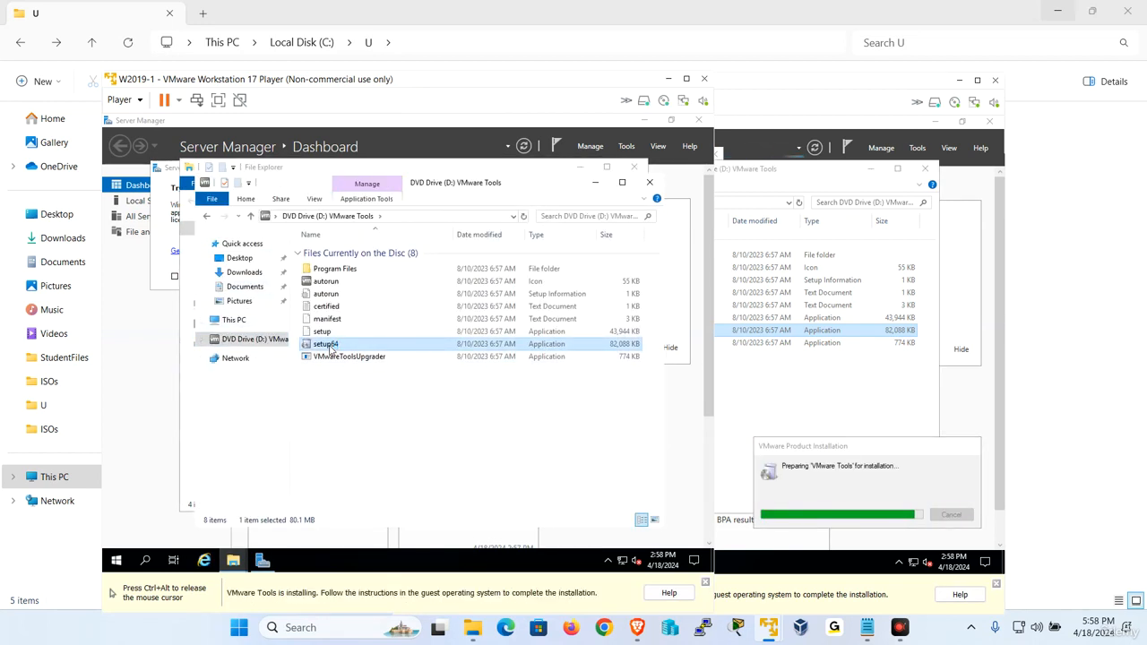
pyautogui.hotkey('ctrl', 'alt')
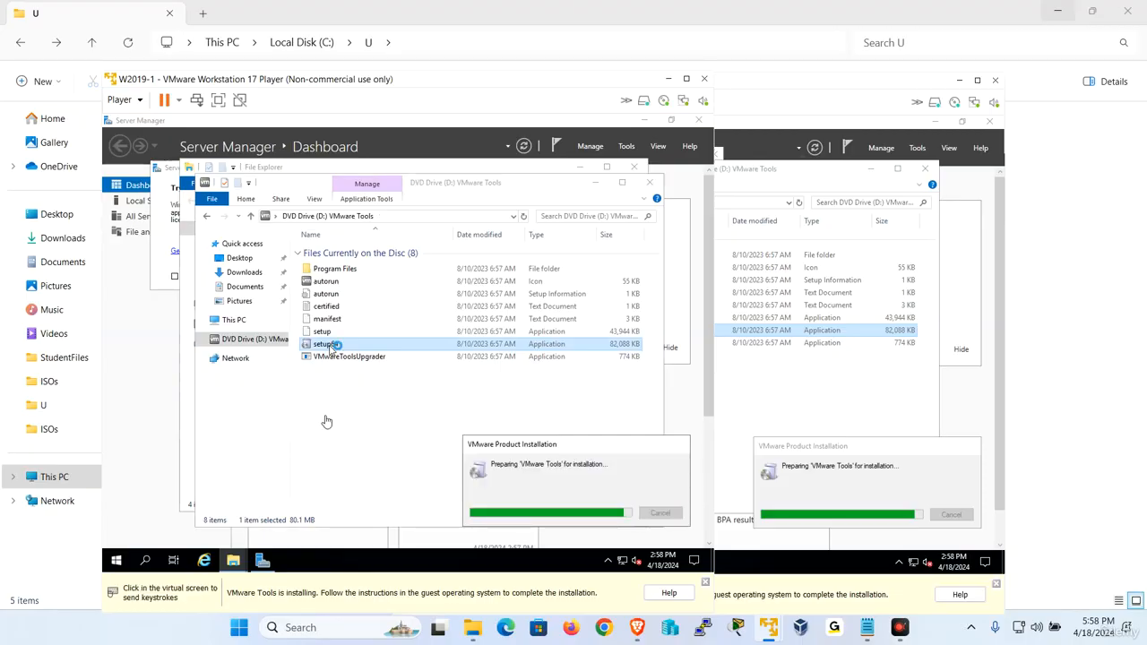
# In W2019-2, close the disc folder and run the VMware Tools wizard through Next, Next, Install.
pyautogui.click(843, 389)
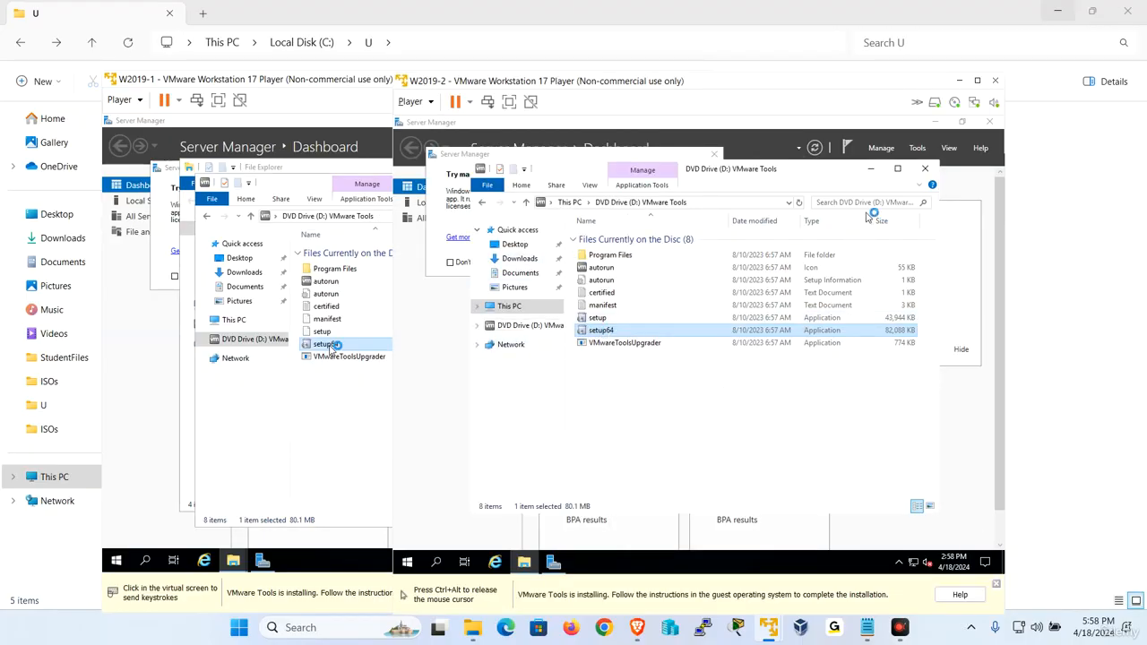
pyautogui.click(872, 169)
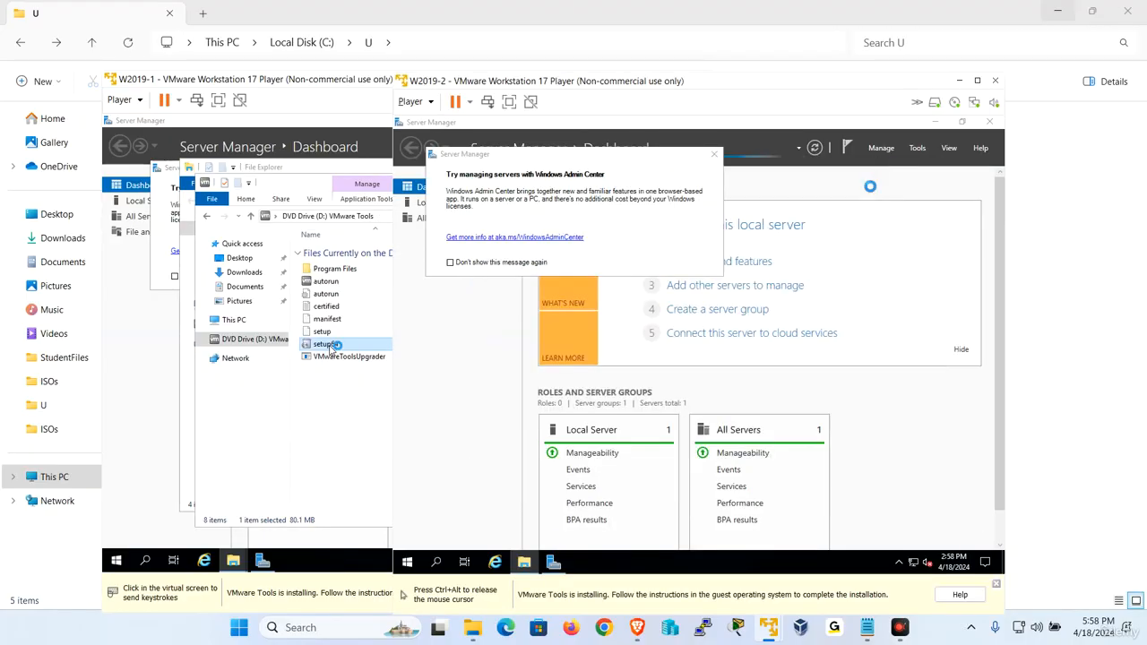
pyautogui.click(755, 267)
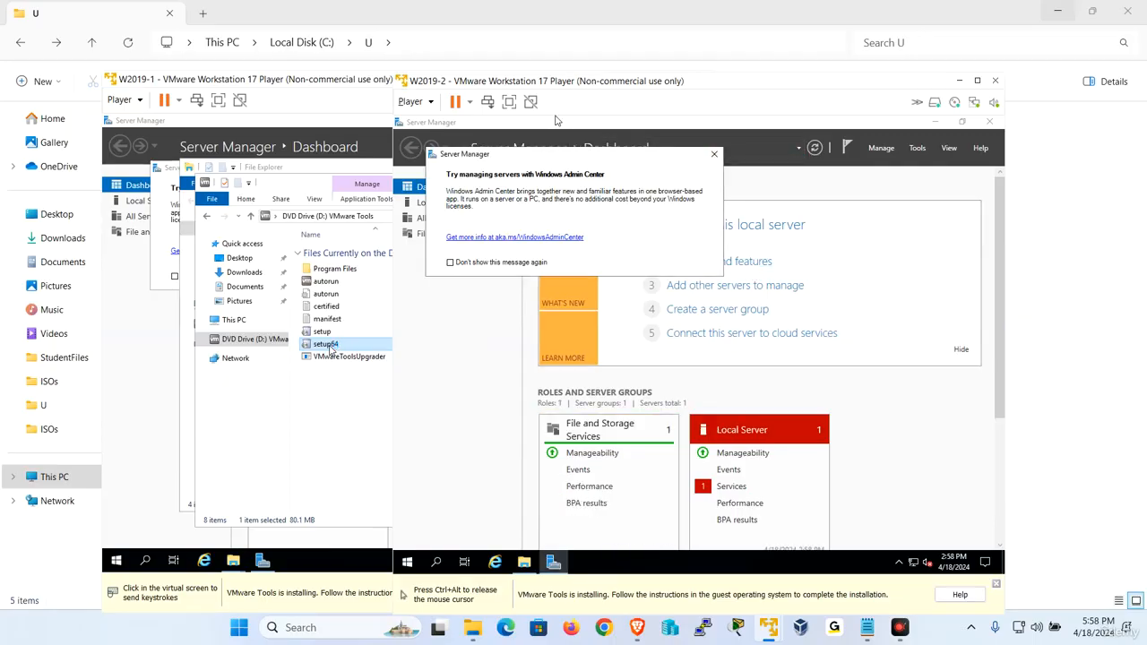
pyautogui.hotkey('ctrl', 'alt')
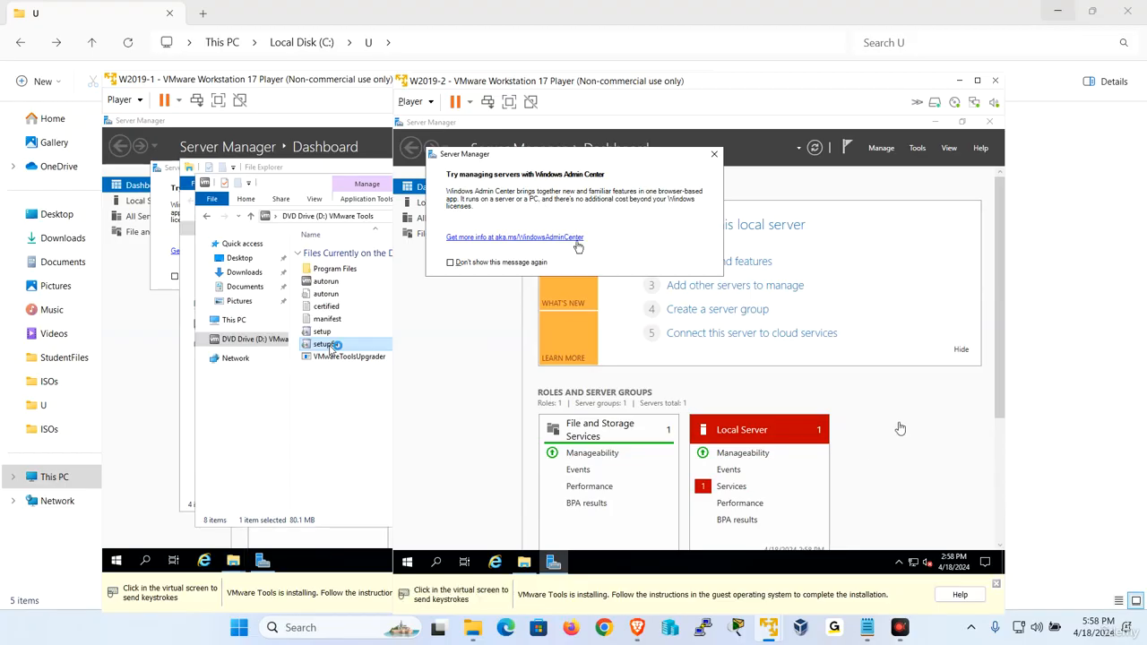
pyautogui.click(512, 103)
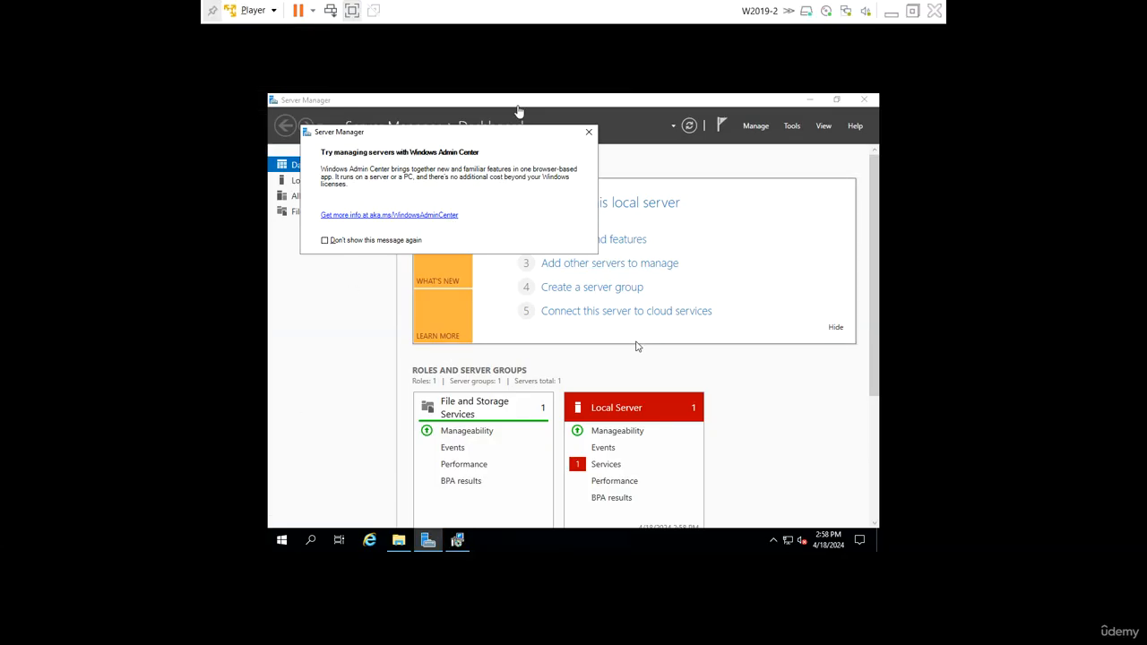
pyautogui.click(353, 11)
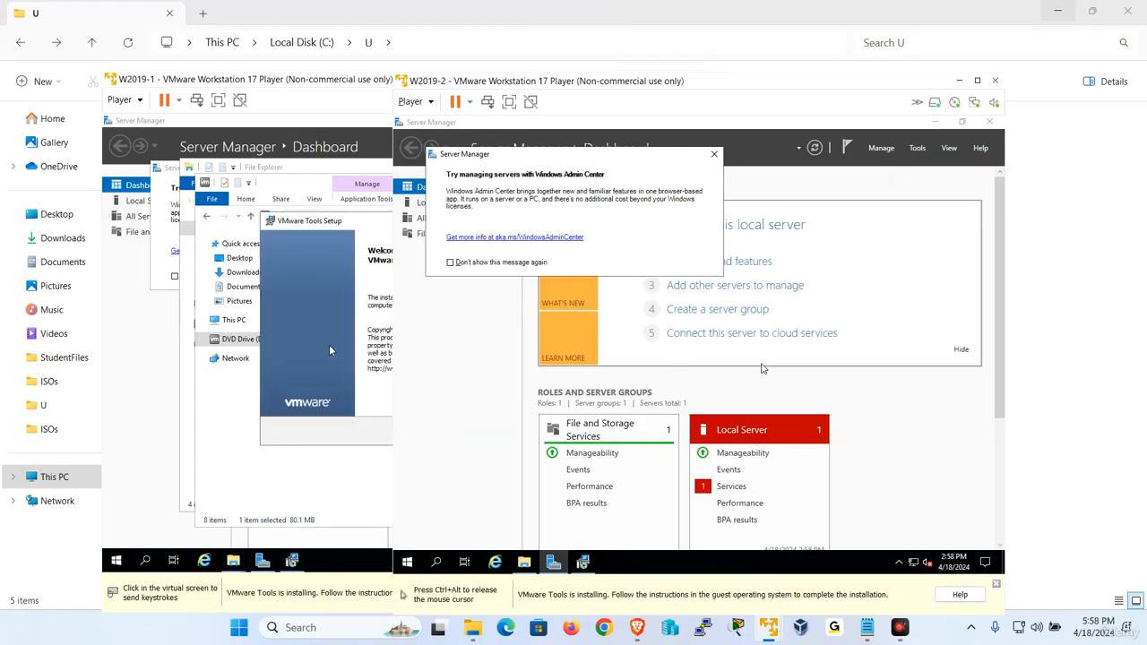
pyautogui.click(762, 369)
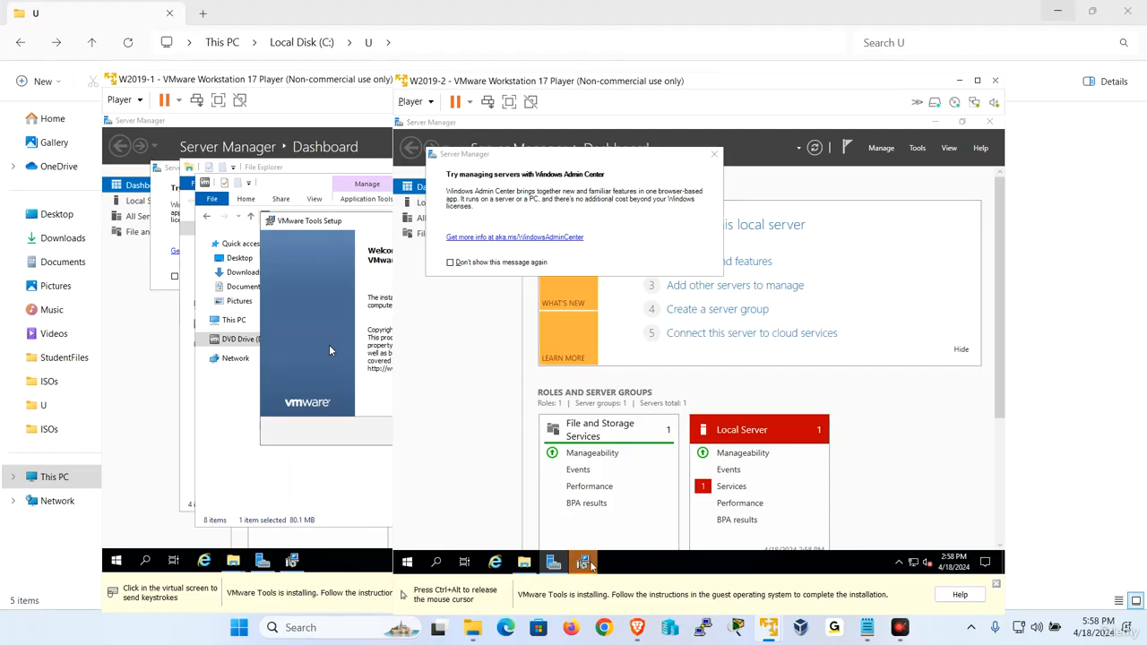
pyautogui.click(759, 432)
pyautogui.click(759, 432)
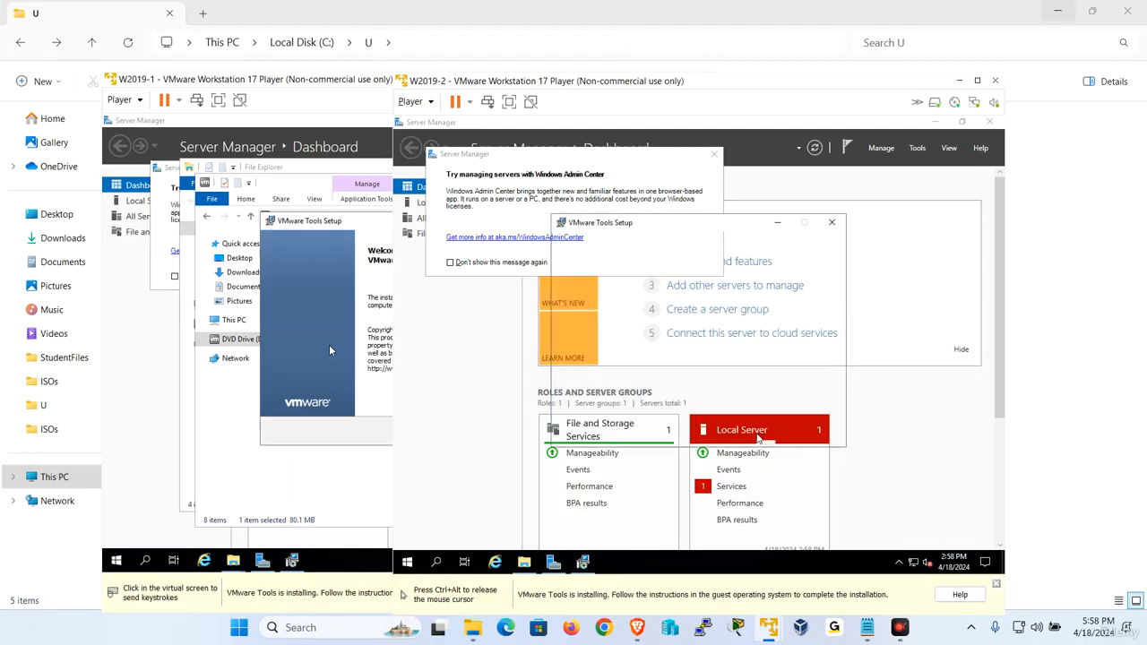
pyautogui.click(760, 432)
pyautogui.hotkey('ctrl', 'alt')
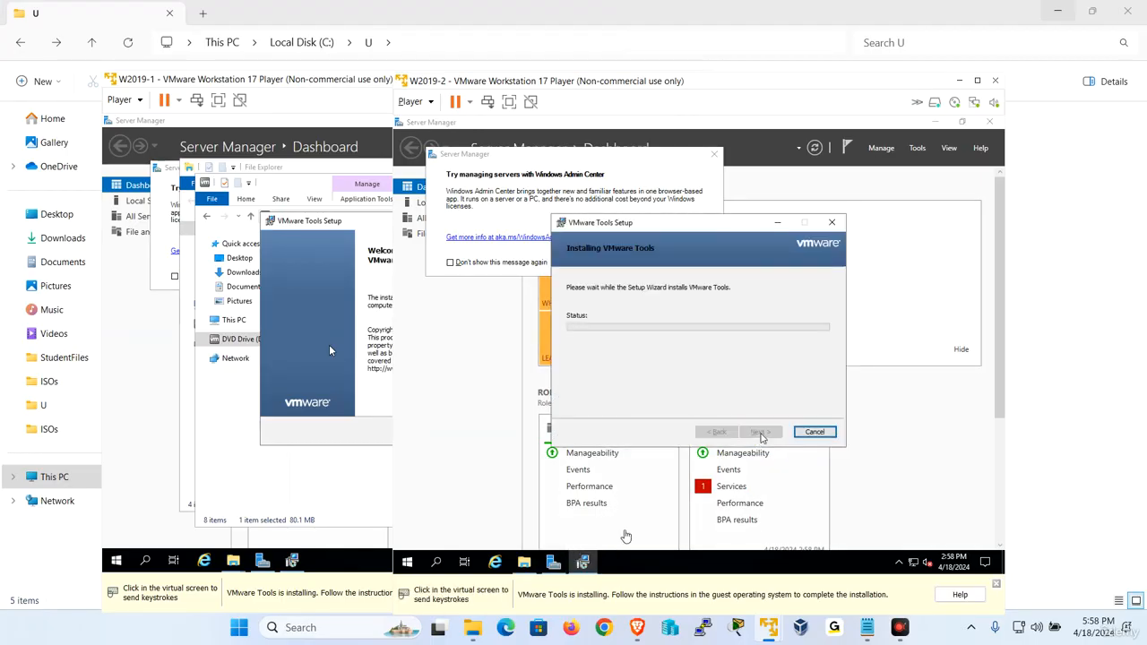
pyautogui.click(329, 349)
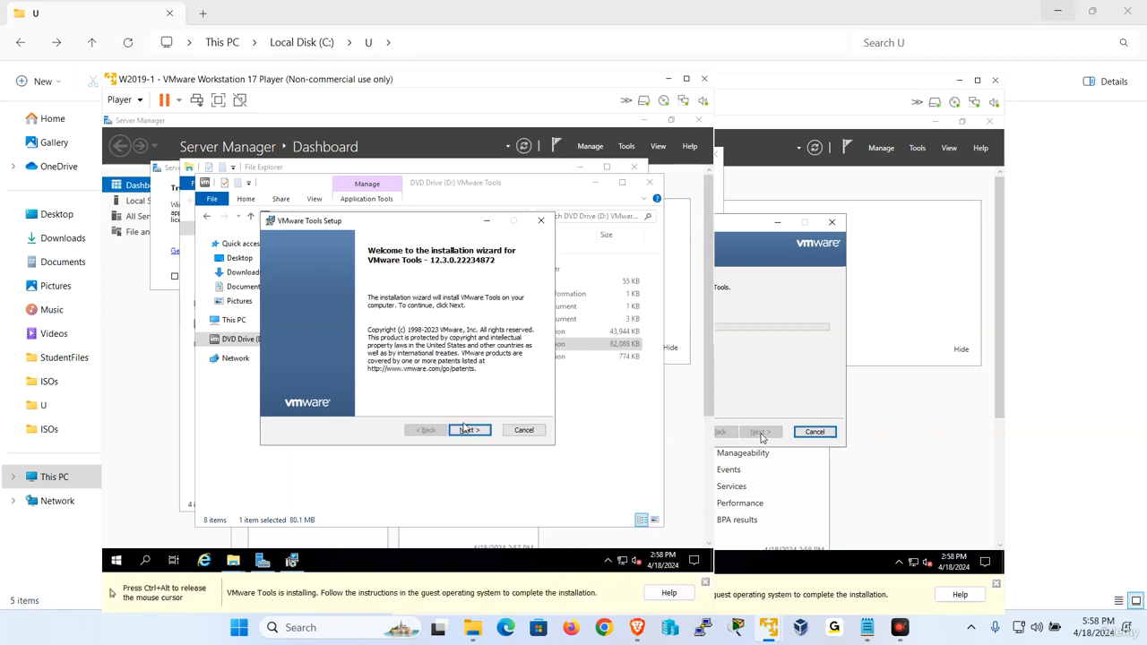
# Install VMware Tools on W2019-1 with the default setup type, finish, and restart it.
pyautogui.click(466, 429)
pyautogui.click(468, 430)
pyautogui.click(470, 431)
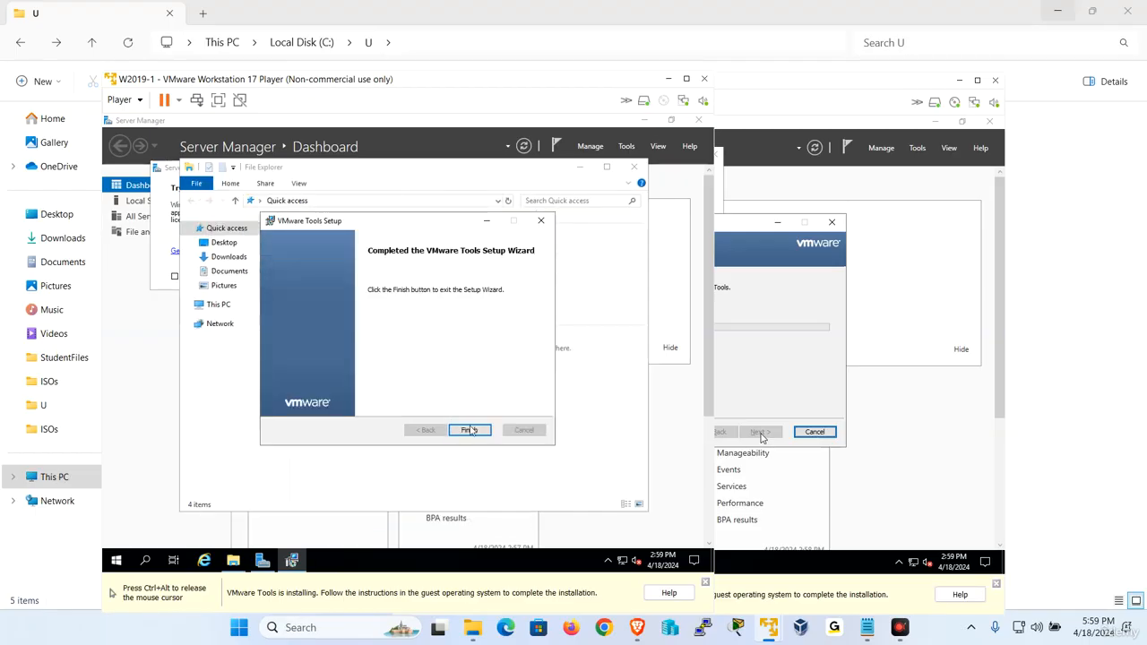
pyautogui.click(470, 432)
pyautogui.click(372, 367)
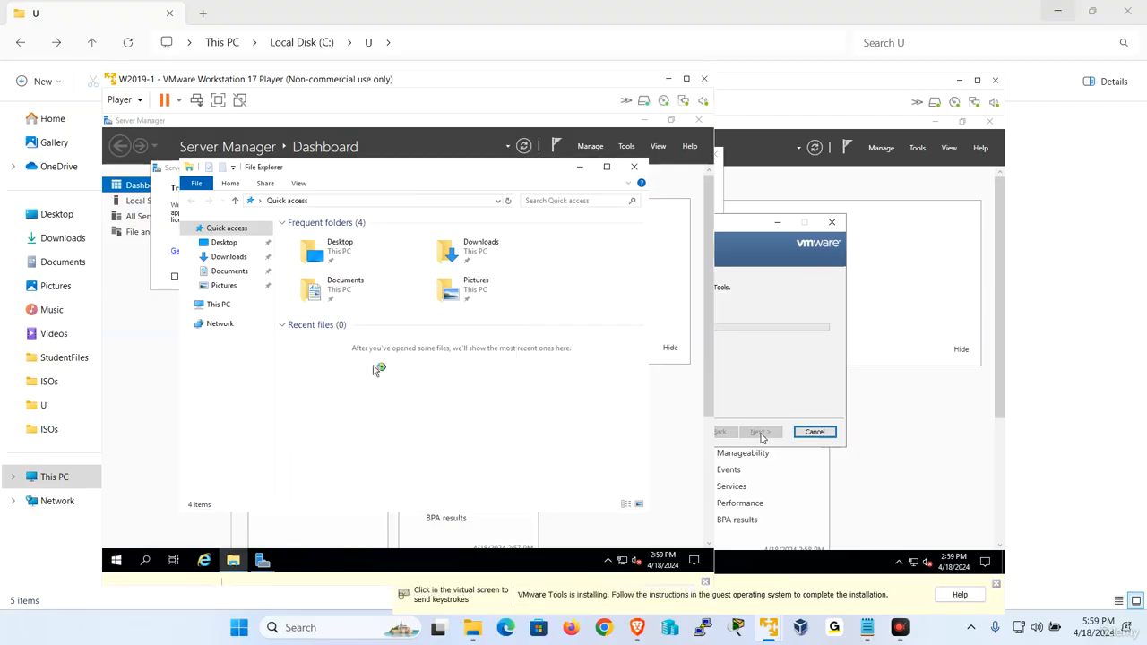
# Close the completed VMware Tools wizard on W2019-2 with Finish.
pyautogui.click(833, 350)
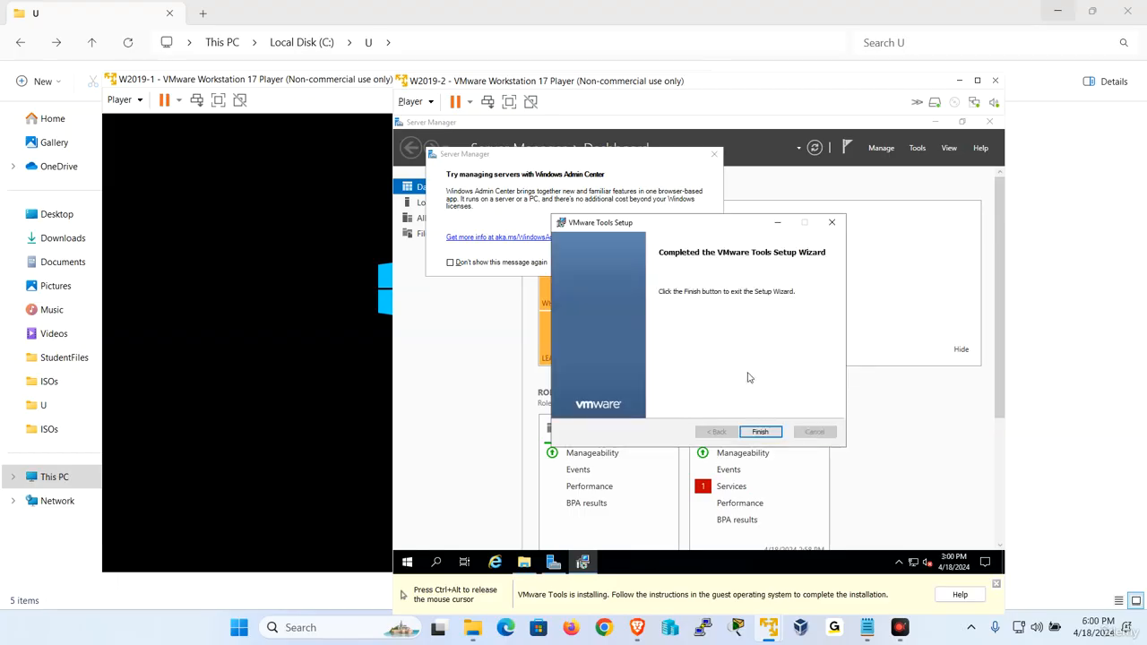
pyautogui.click(762, 432)
# Confirm the W2019-2 restart, then put W2019-1 into full screen at its lock screen.
pyautogui.click(674, 367)
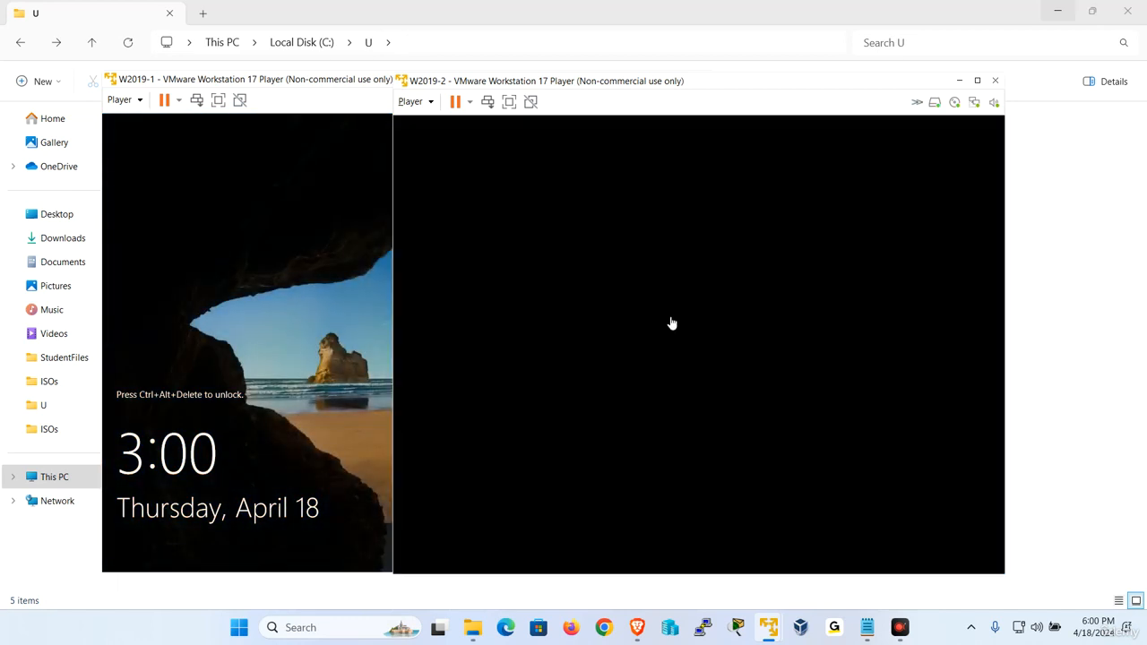
pyautogui.click(329, 348)
pyautogui.click(843, 374)
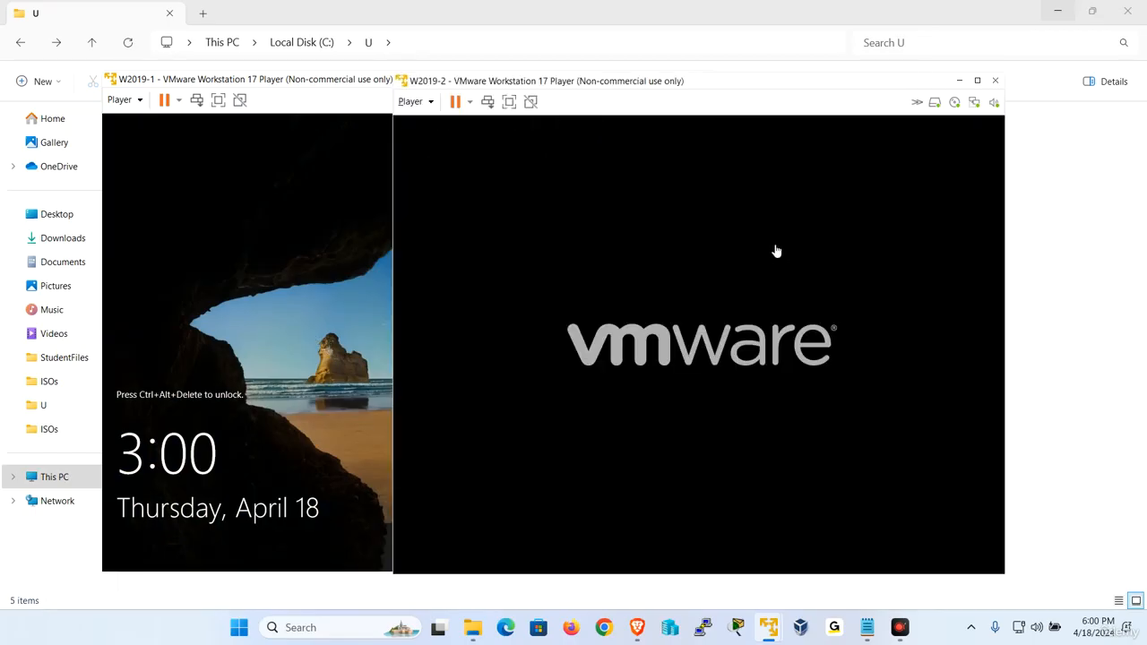
pyautogui.click(307, 292)
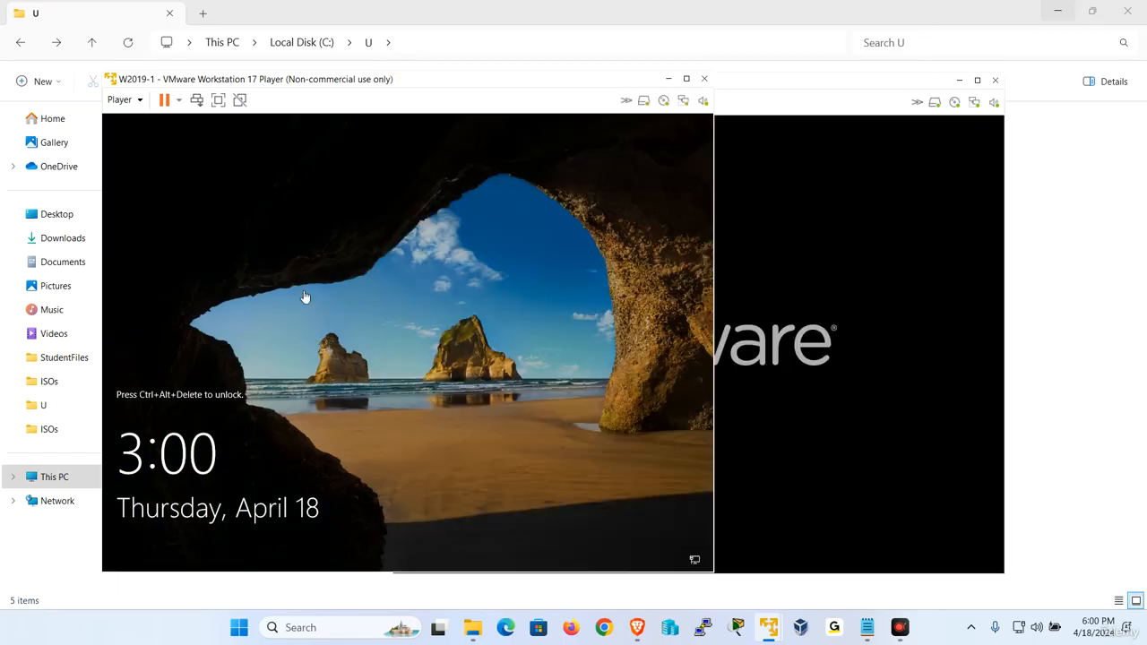
pyautogui.click(218, 99)
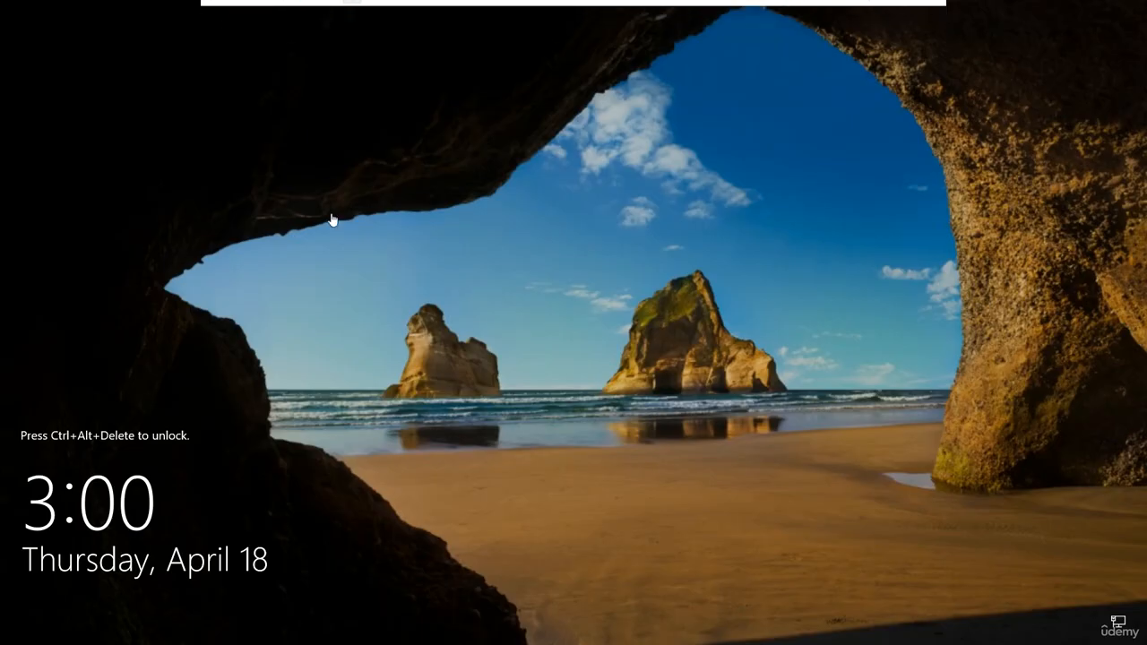
# Sign in to W2019-1 as Administrator via Send Ctrl+Alt+Del, then exit full screen.
pyautogui.moveTo(93, 3)
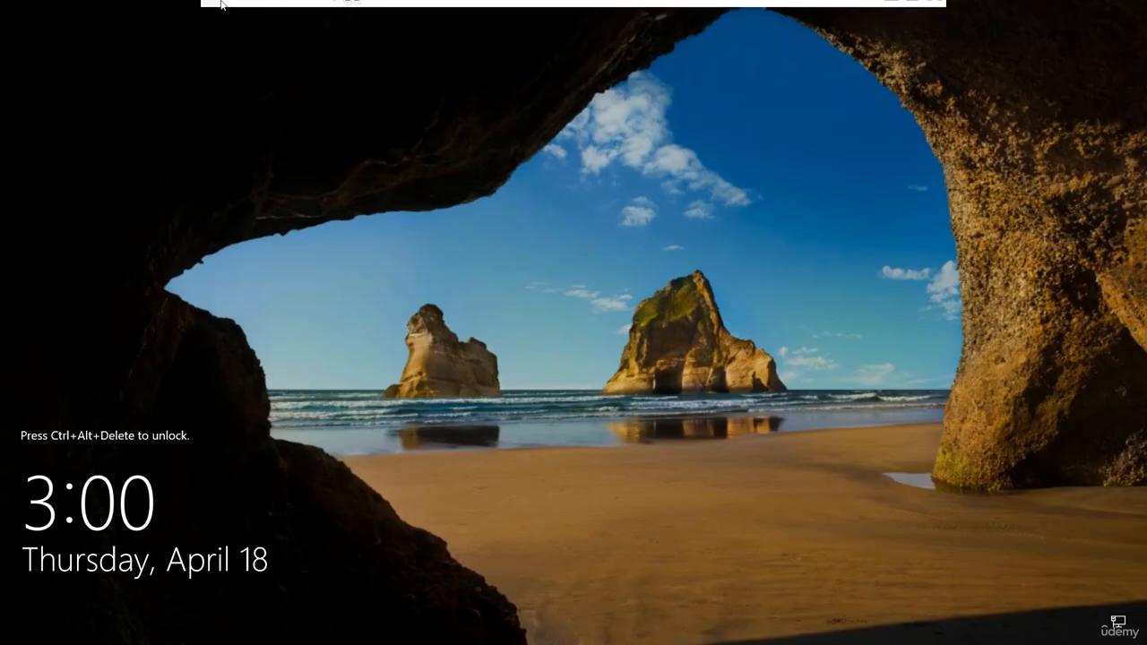
pyautogui.click(253, 10)
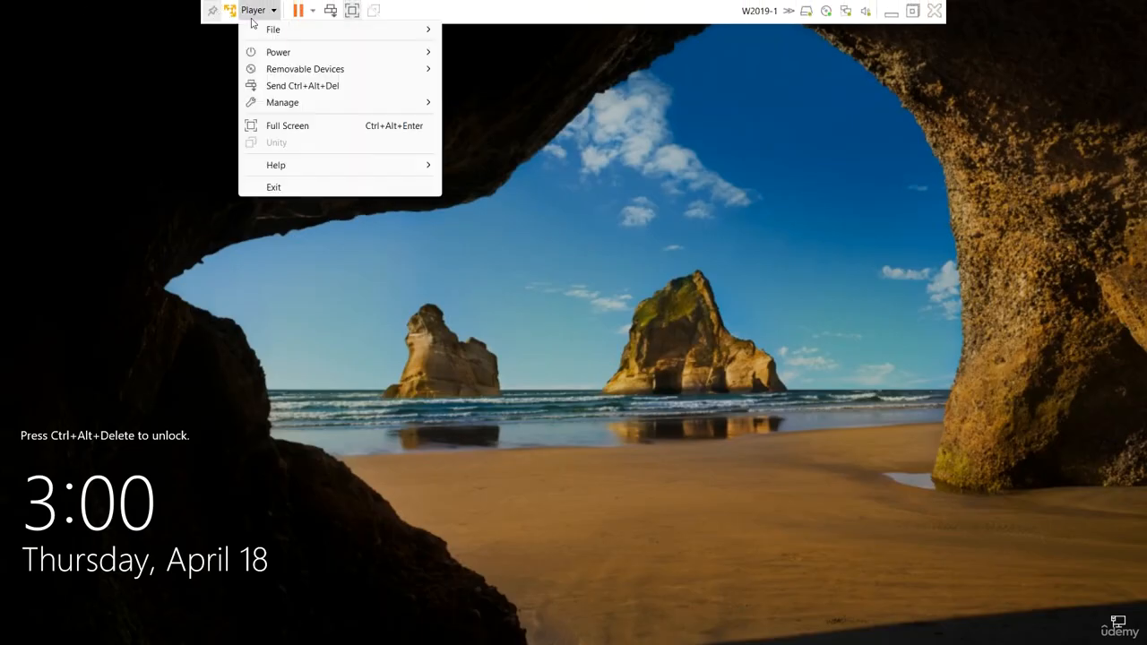
pyautogui.click(297, 87)
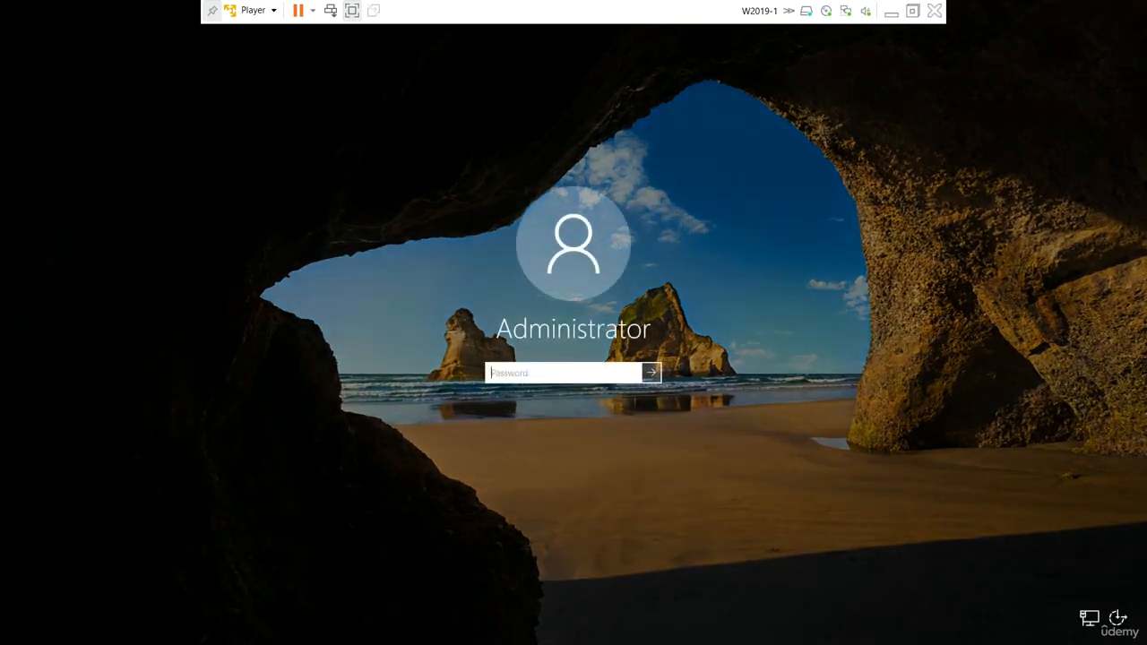
pyautogui.write('••••••••')
pyautogui.press('Return')
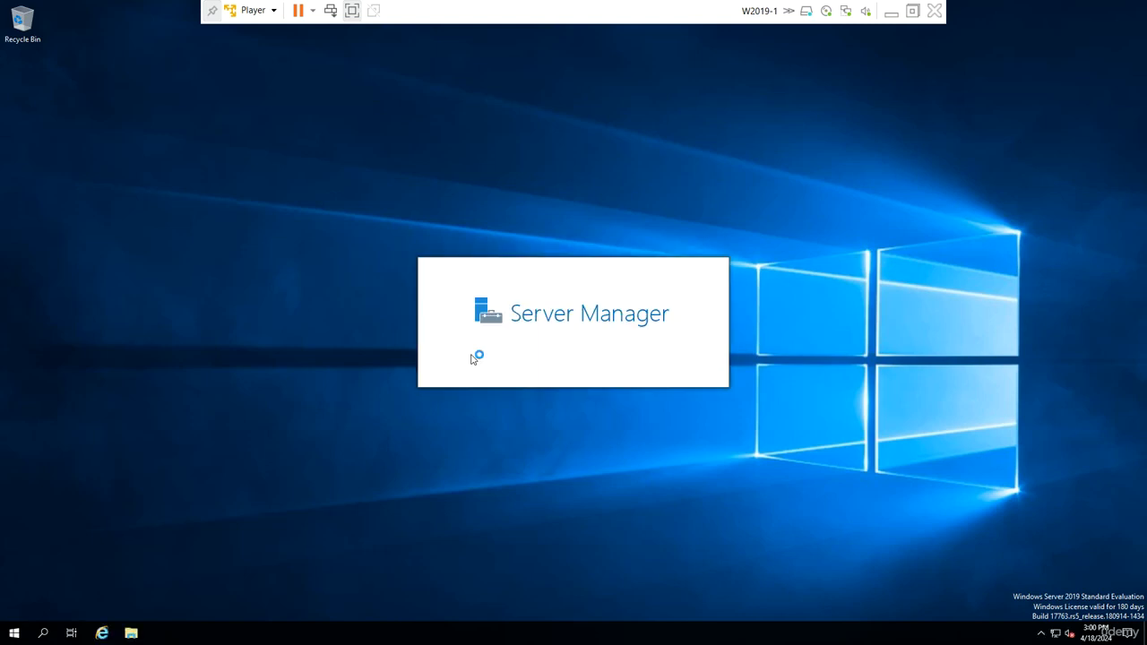
pyautogui.click(912, 11)
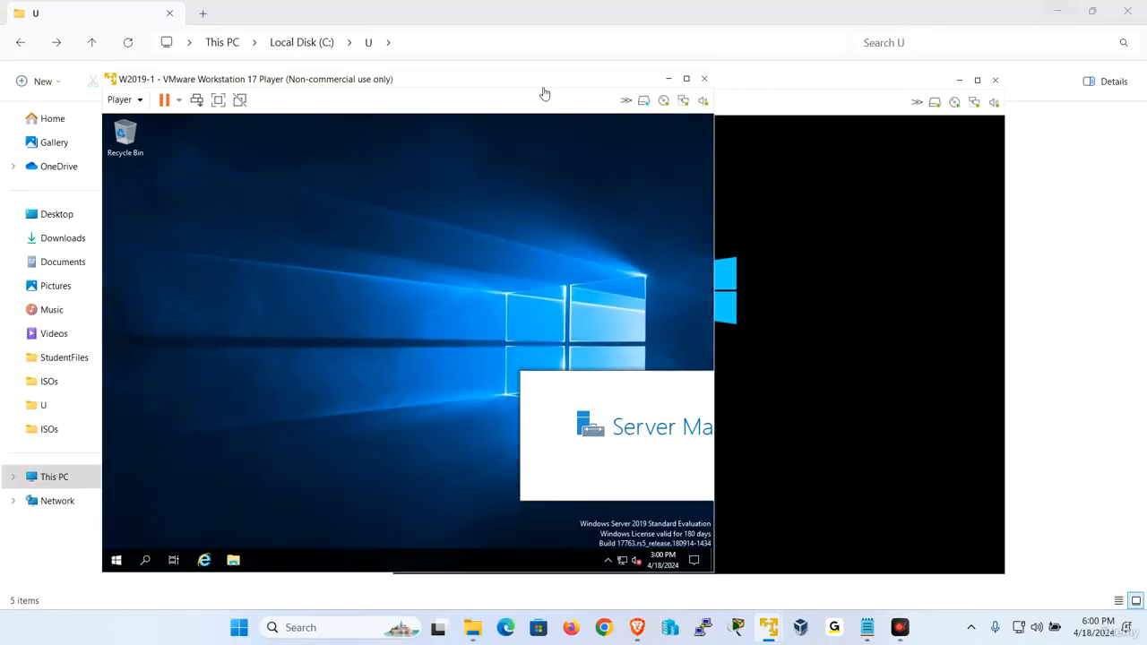
# Arrange the VM windows with W2019-1 on the left and W2019-2 on the right.
pyautogui.moveTo(543, 83); pyautogui.dragTo(490, 80)
pyautogui.moveTo(755, 84); pyautogui.dragTo(870, 77)
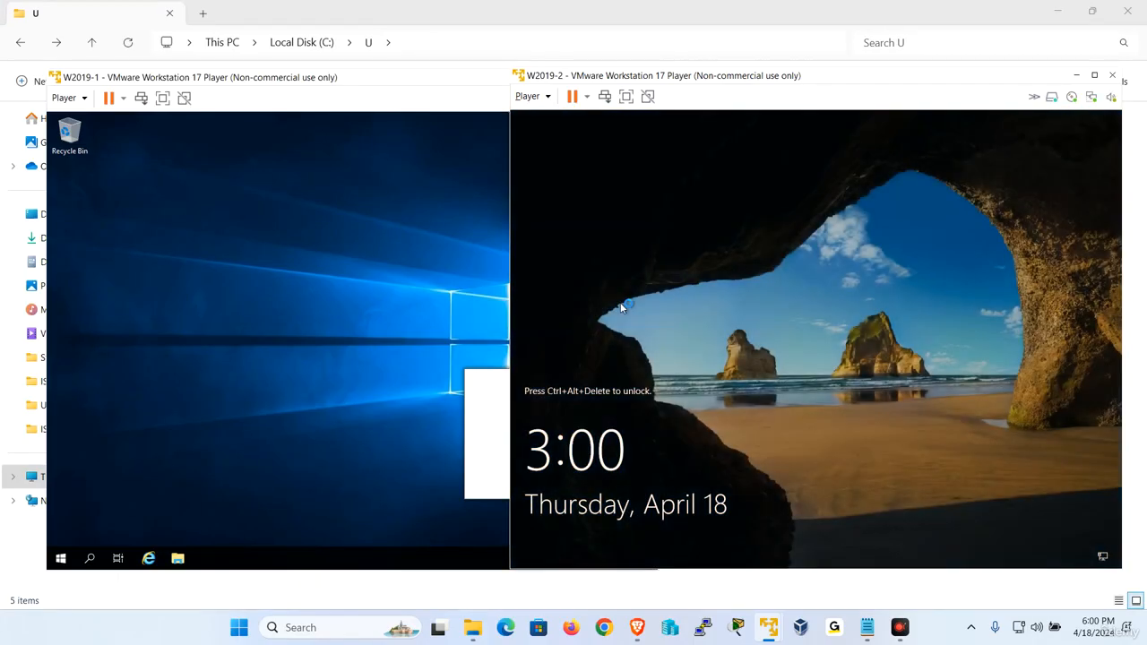
pyautogui.click(181, 327)
pyautogui.click(799, 317)
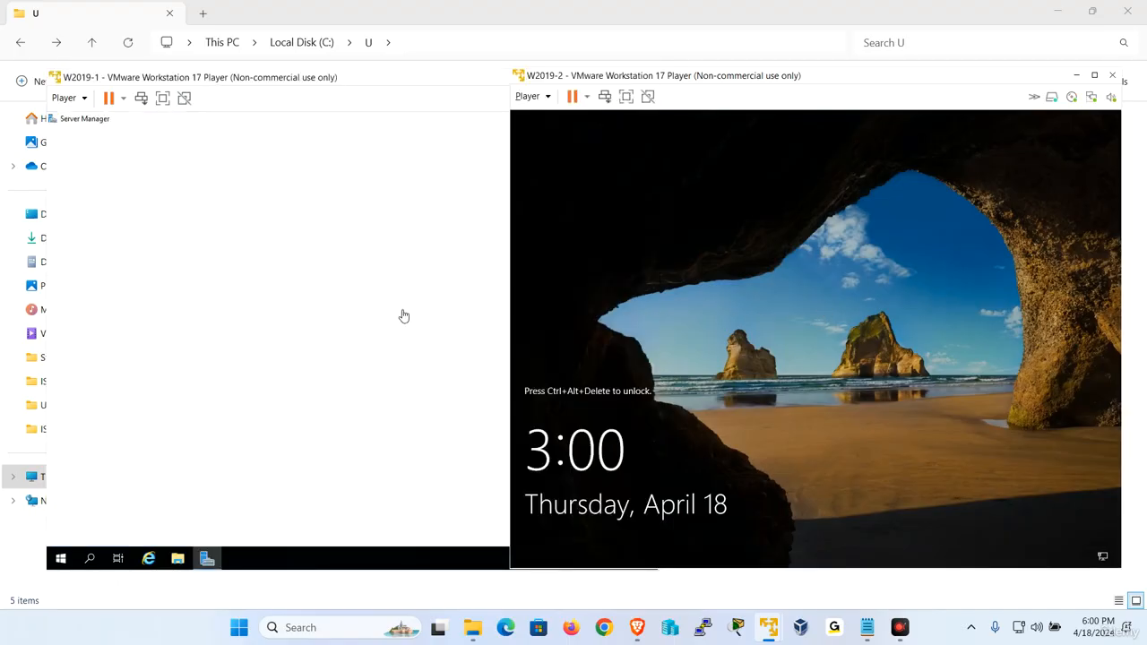
pyautogui.click(369, 328)
pyautogui.click(819, 301)
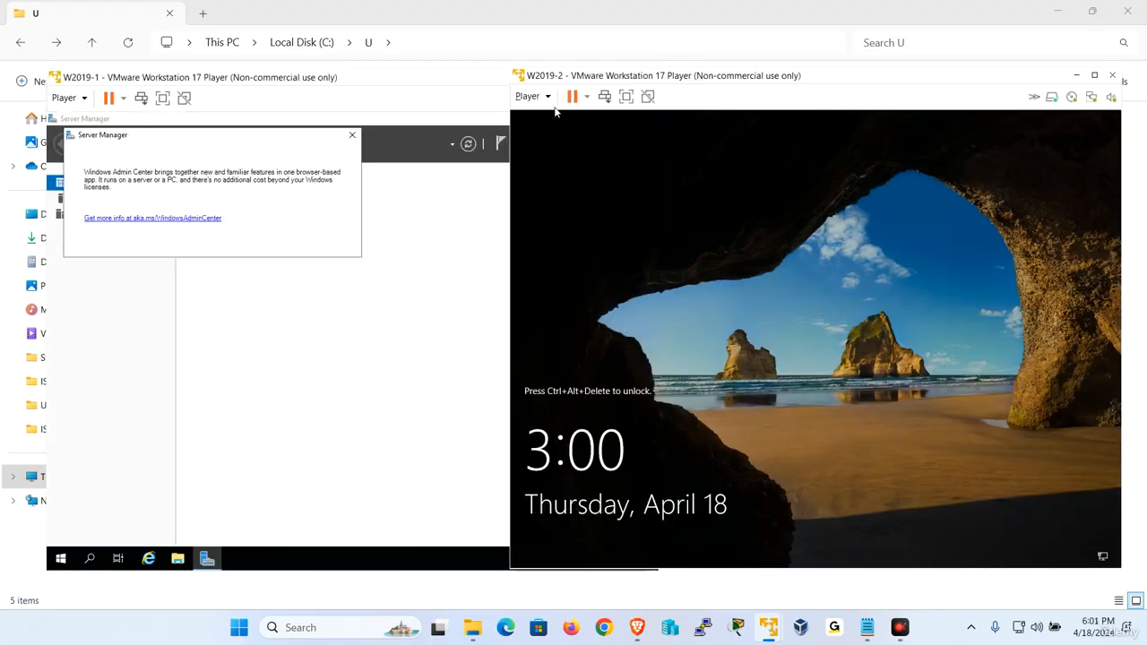
# Send Ctrl+Alt+Del to W2019-2 and sign in as Administrator with the account password.
pyautogui.click(527, 96)
pyautogui.click(588, 171)
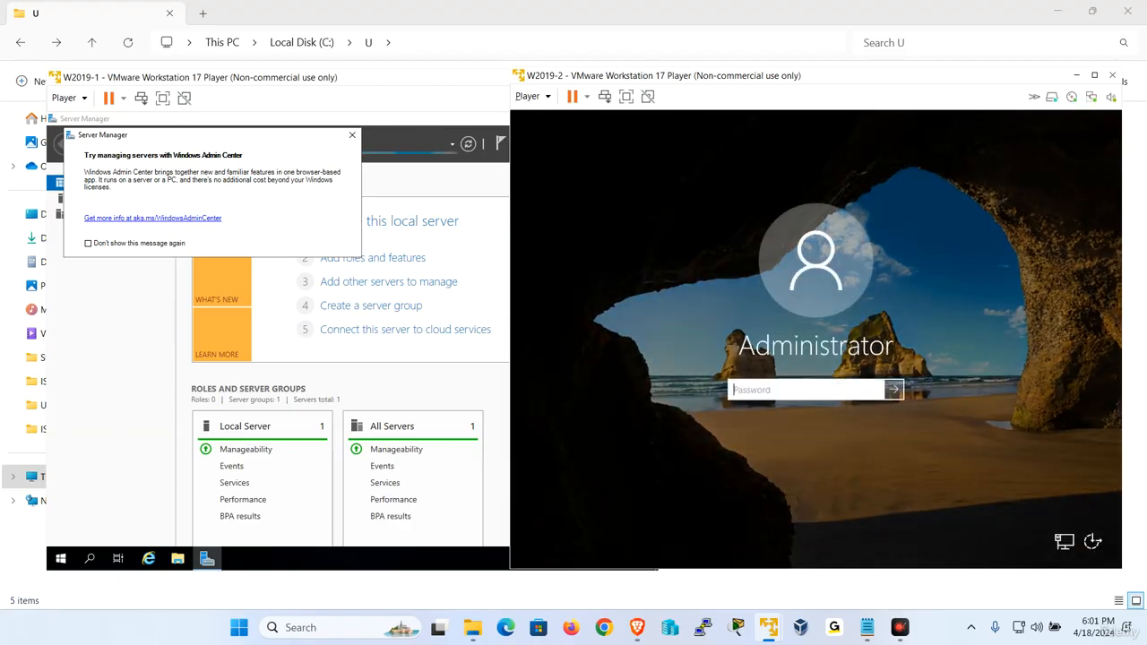
pyautogui.press('capslock')
pyautogui.write('•')
pyautogui.press('capslock')
pyautogui.write('a$$w0rd')
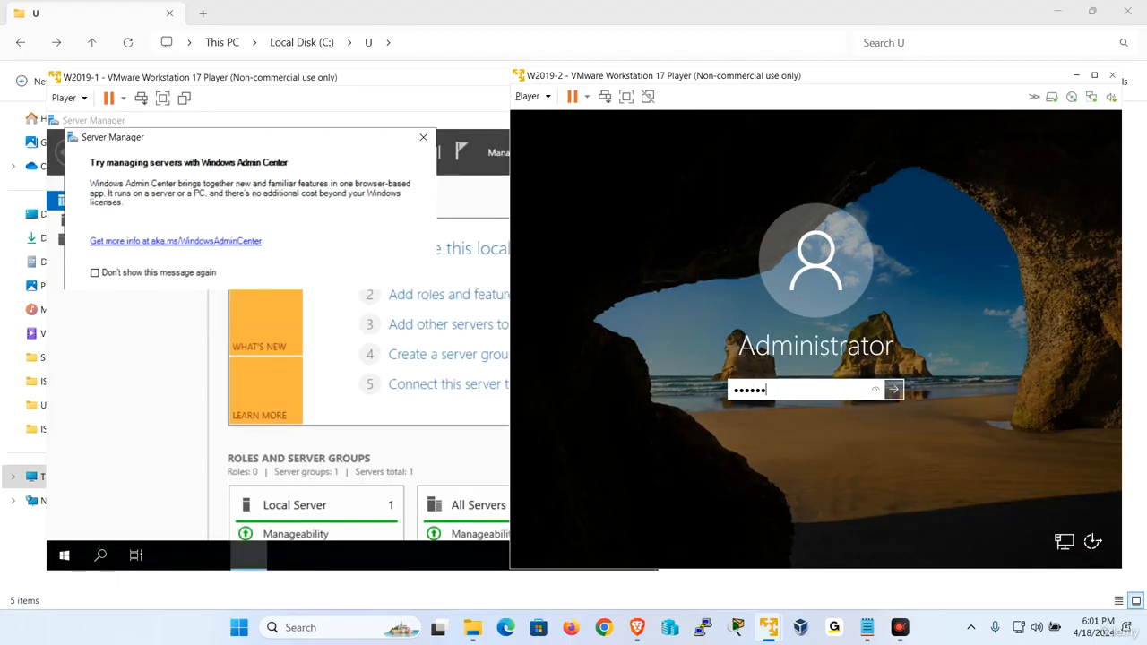
pyautogui.press('Return')
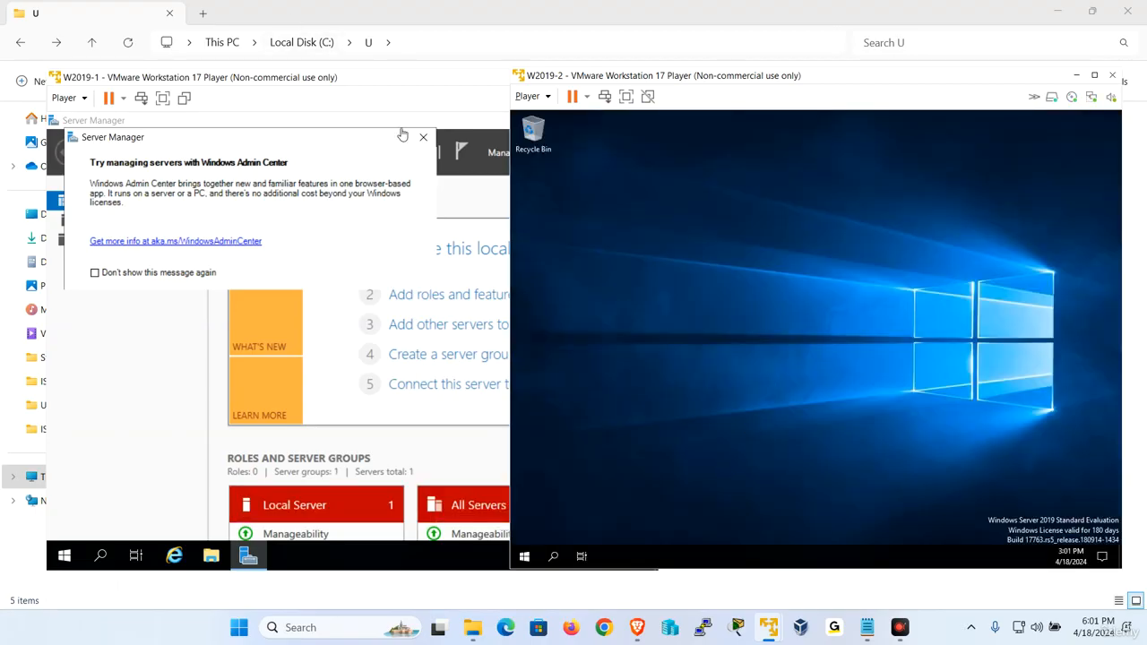
pyautogui.click(425, 138)
# Dismiss W2019-1's Windows Admin Center pop-up and close the W2019-1 virtual machine.
pyautogui.click(425, 138)
pyautogui.click(855, 201)
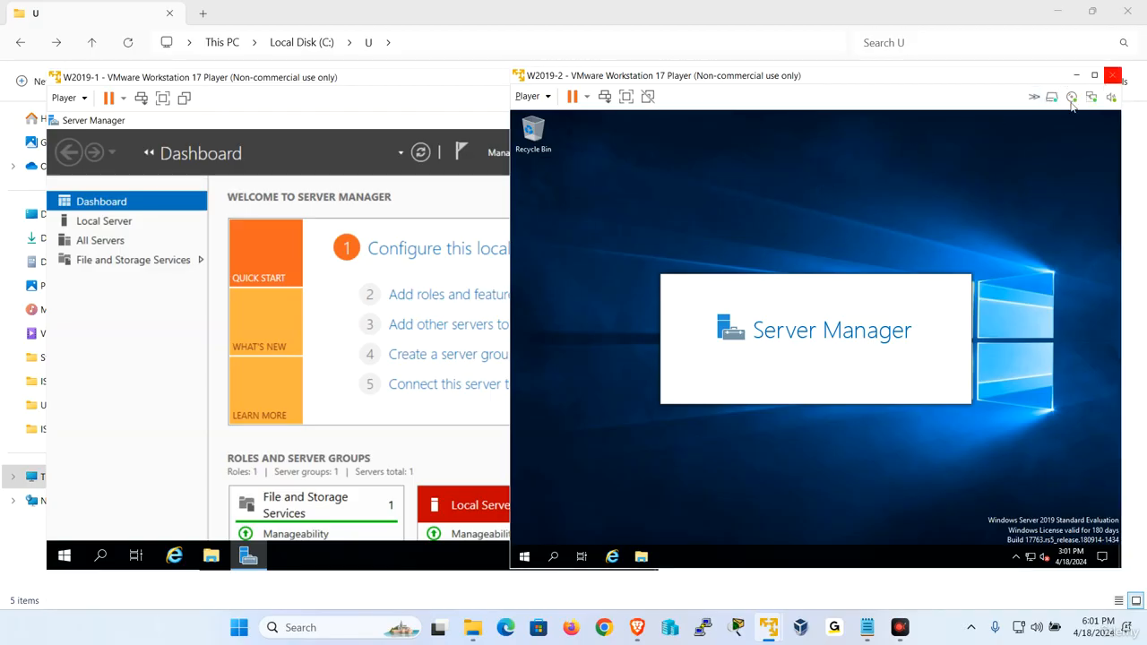
pyautogui.click(318, 101)
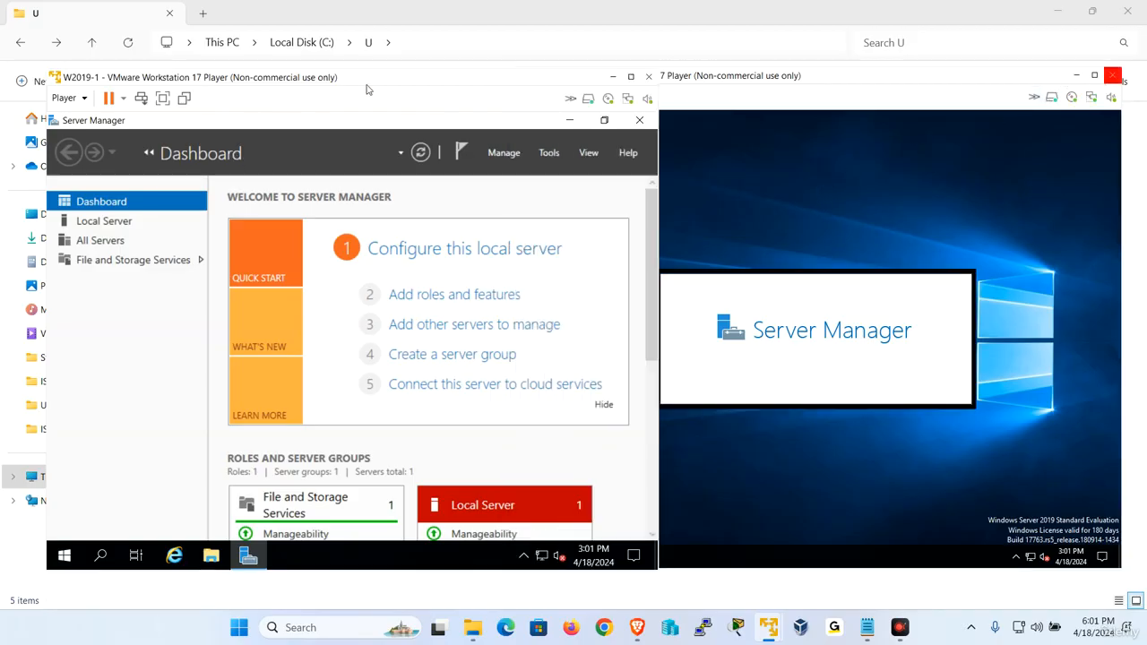
pyautogui.click(649, 76)
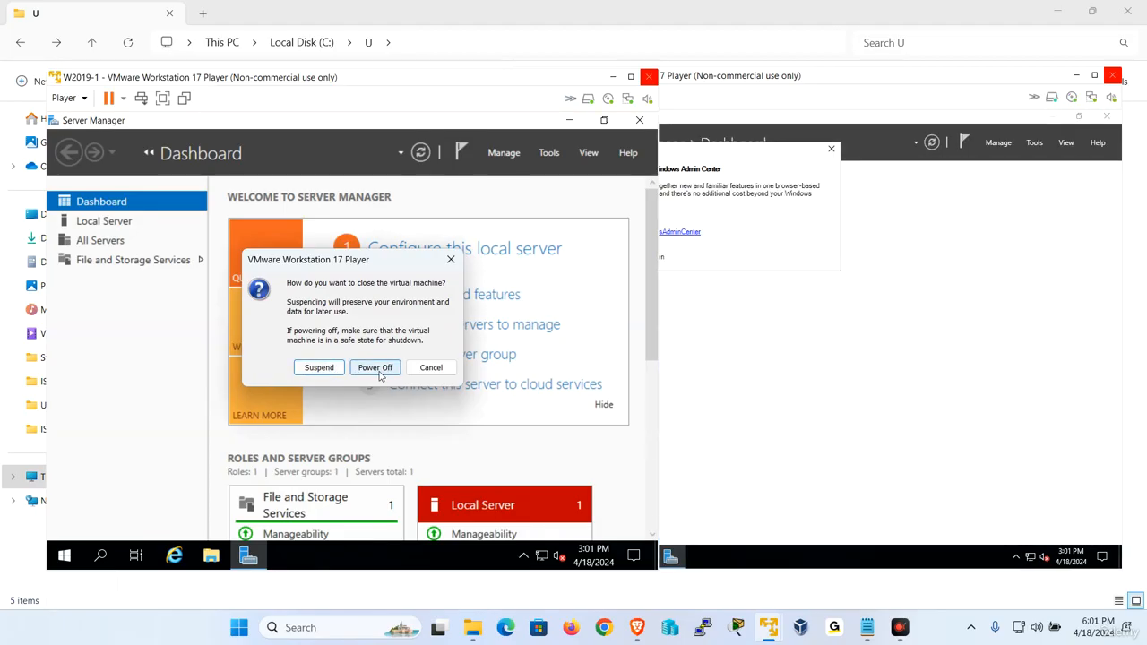
pyautogui.click(321, 368)
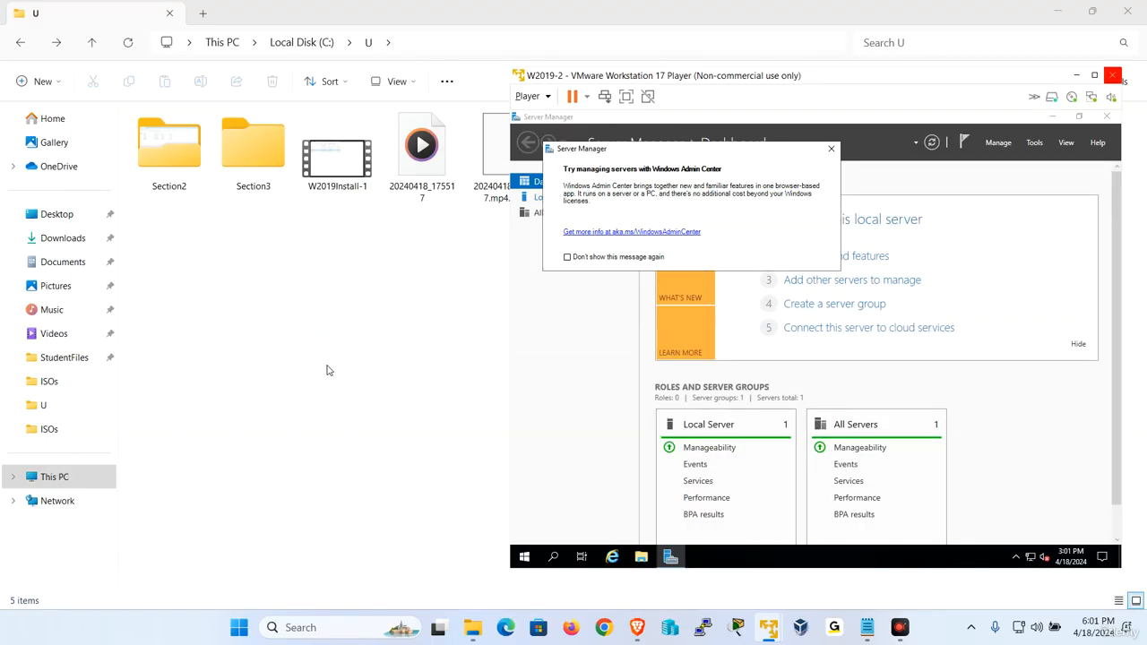
# Dismiss W2019-2's Admin Center pop-up, suspend W2019-2, and return to the Notepad notes.
pyautogui.click(832, 151)
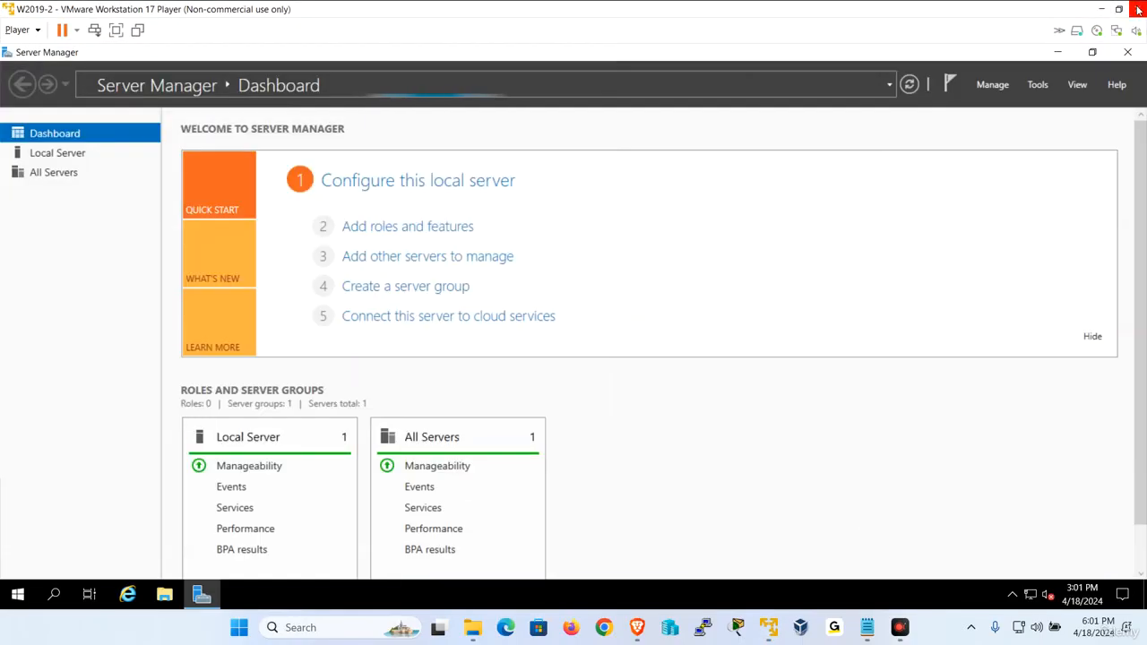
pyautogui.click(1138, 9)
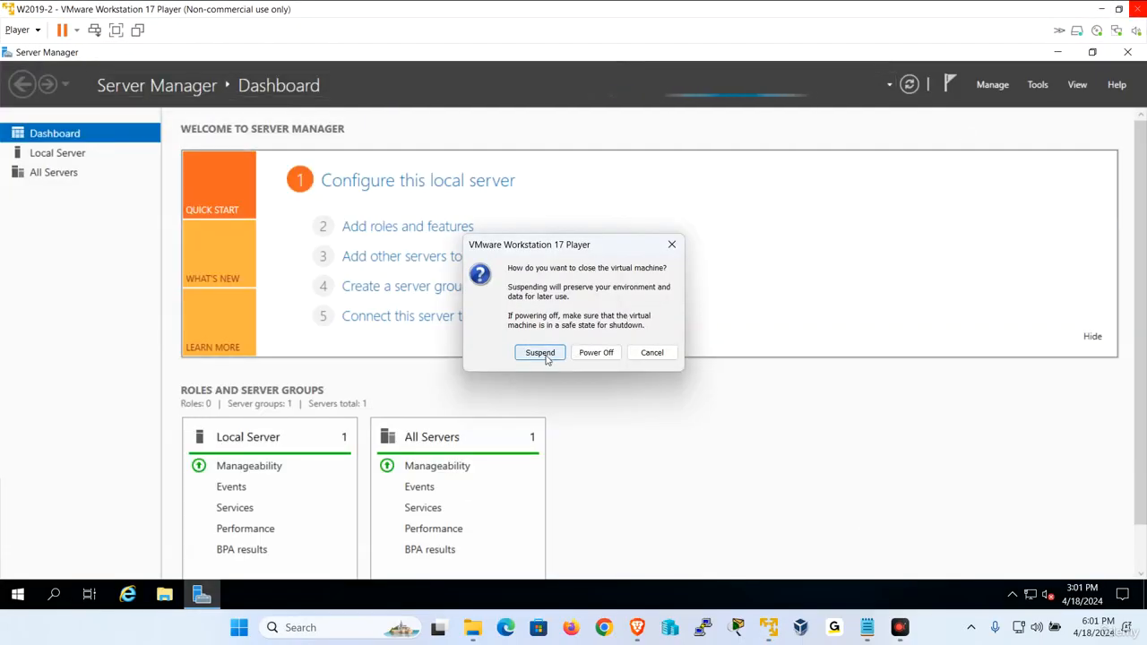
pyautogui.click(540, 352)
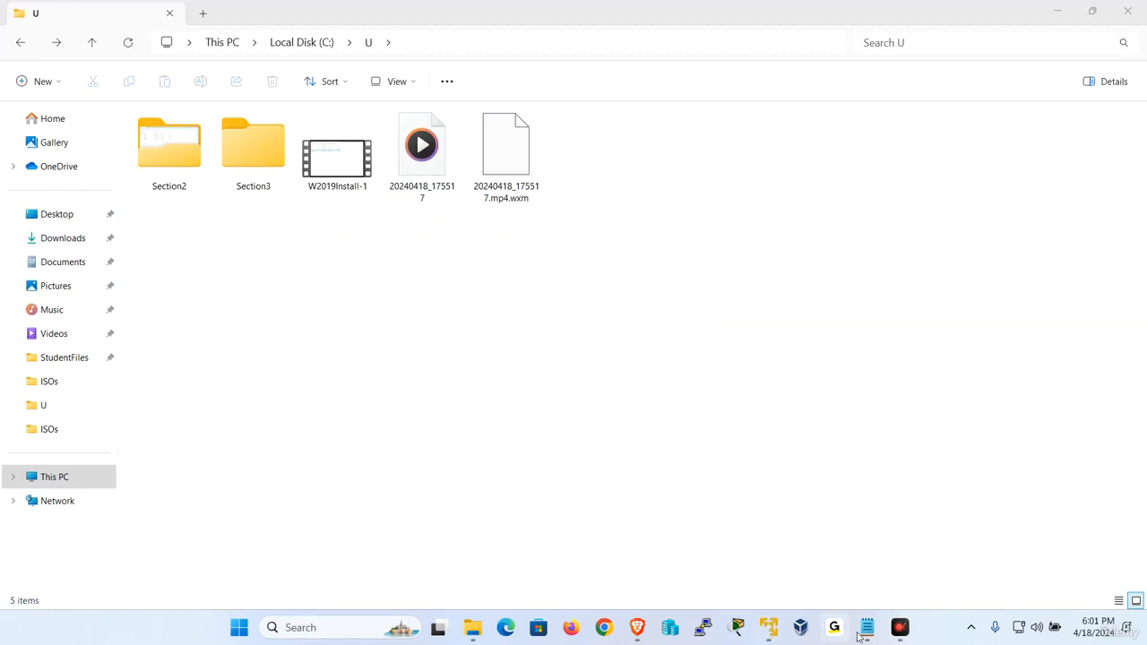
pyautogui.click(867, 628)
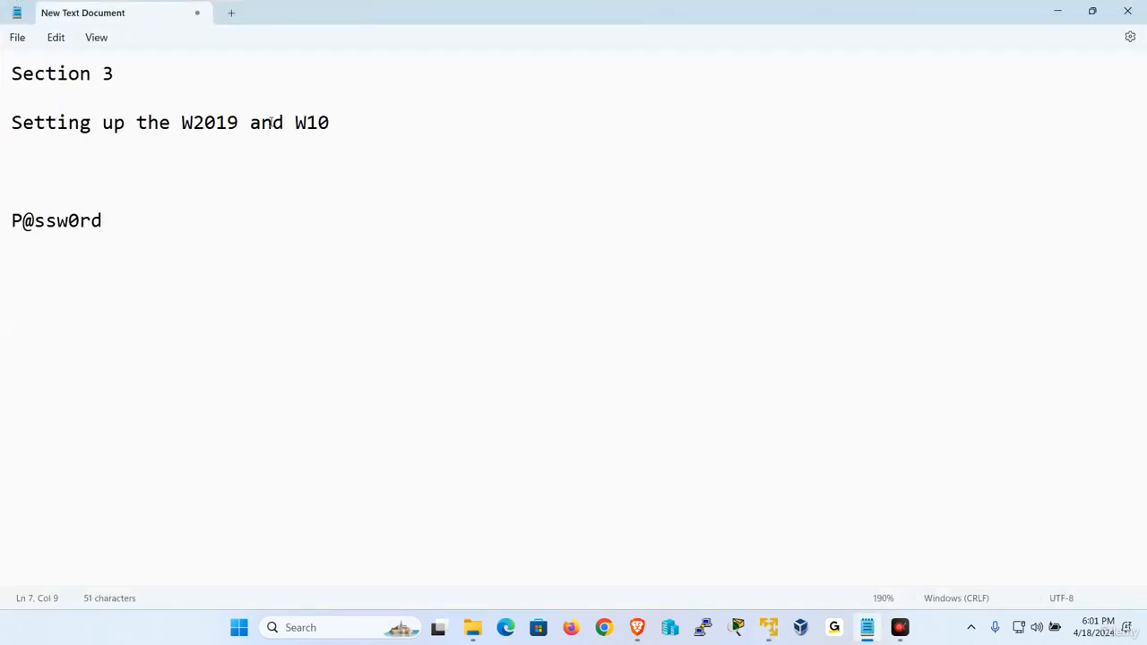
# Highlight the word W10 on line 3 of the Notepad notes.
pyautogui.click(348, 132)
pyautogui.moveTo(348, 132); pyautogui.dragTo(294, 123)
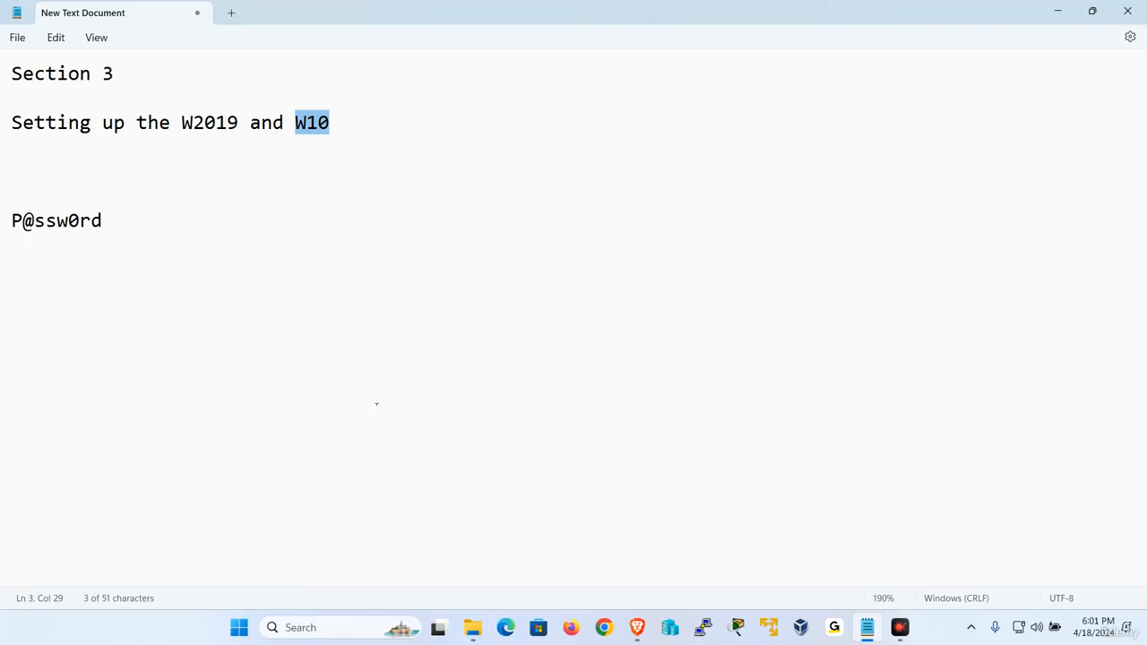
pyautogui.click(900, 628)
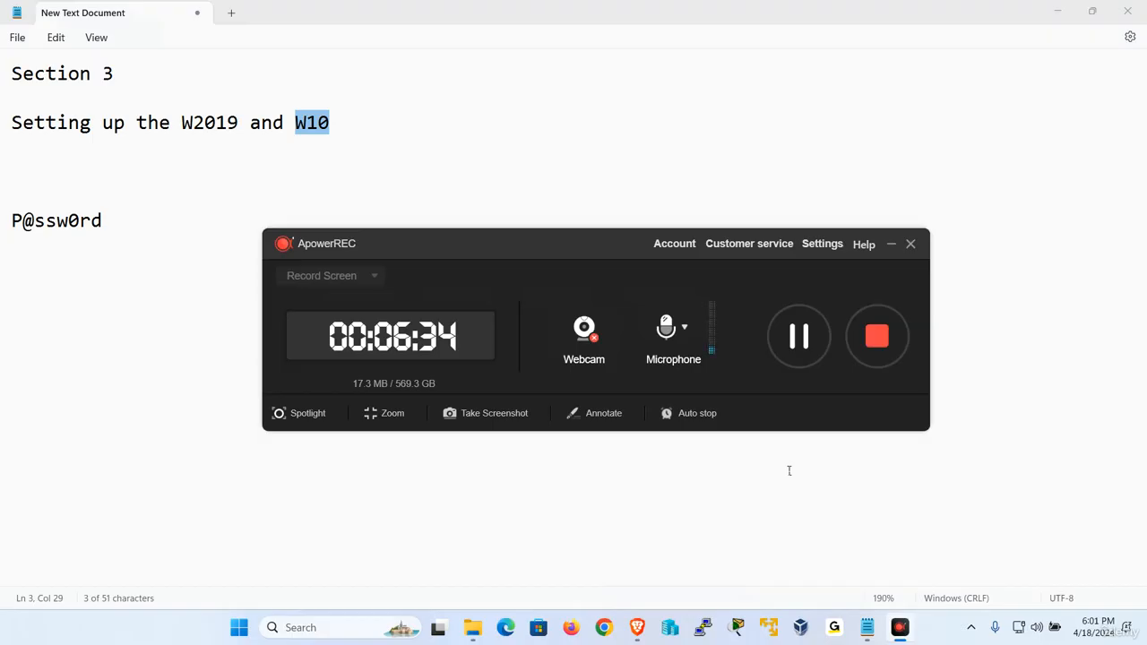